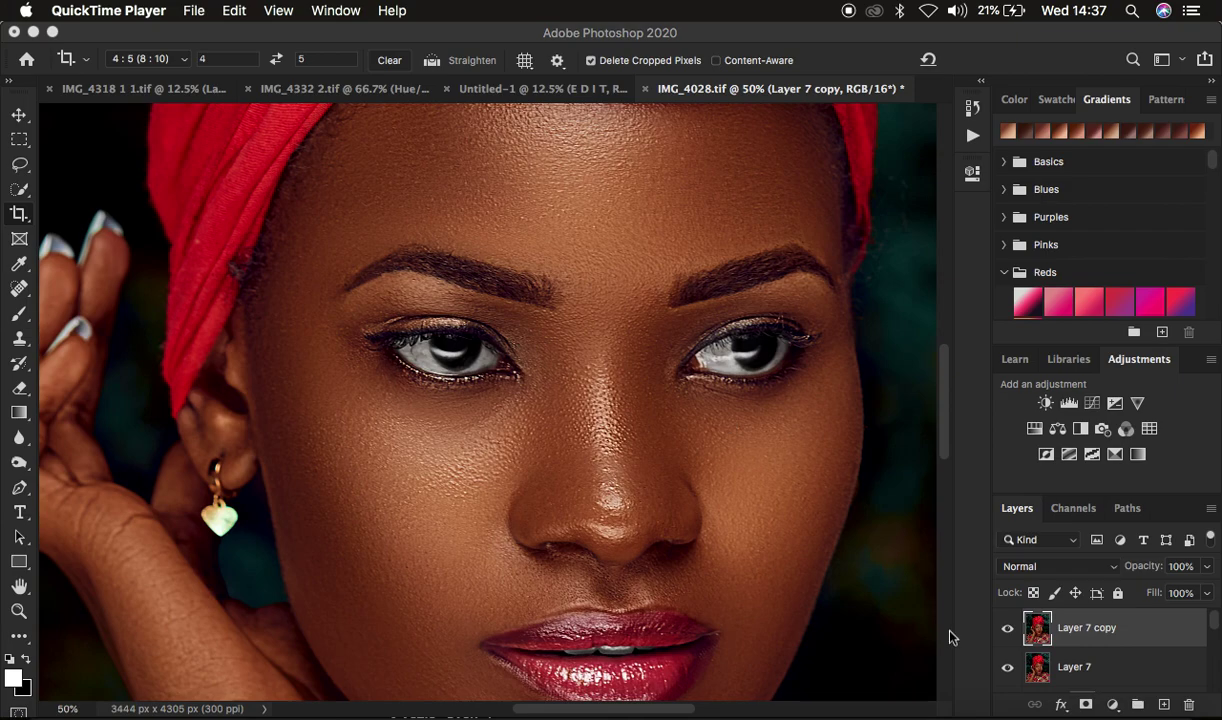
Compare the portrait with and without Layer 7 copy, and delete that layer
click(1007, 629)
click(1007, 629)
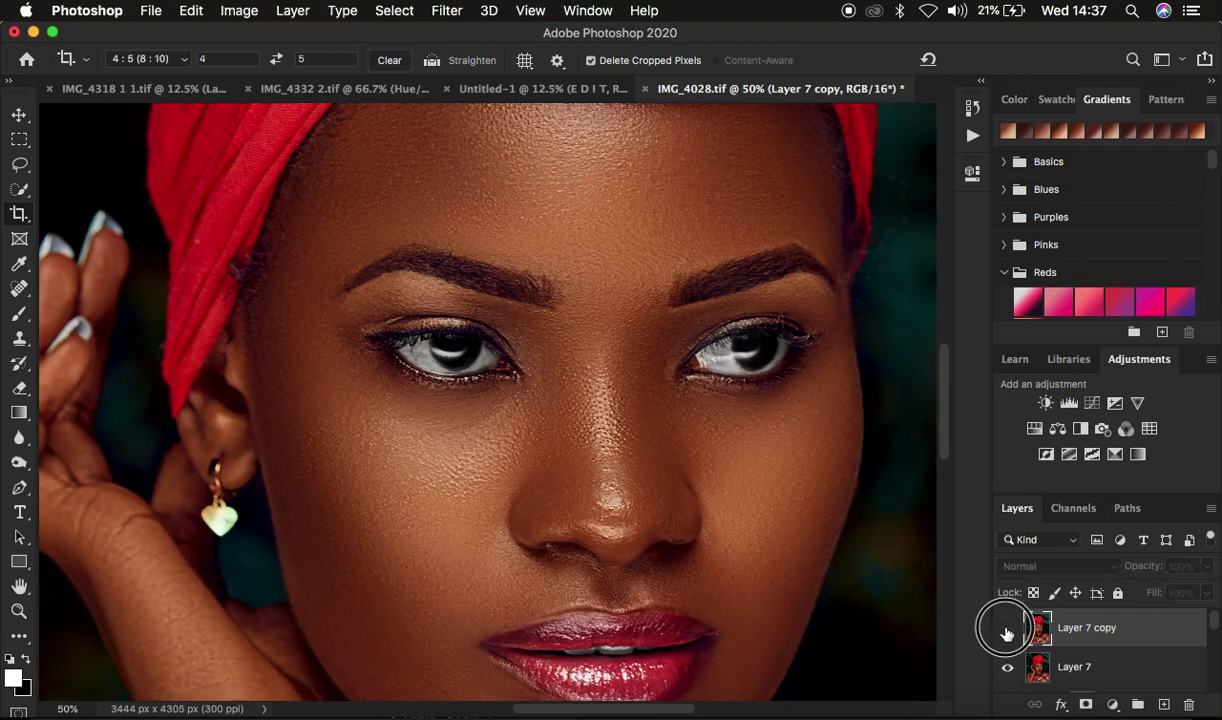
click(1007, 634)
click(1007, 631)
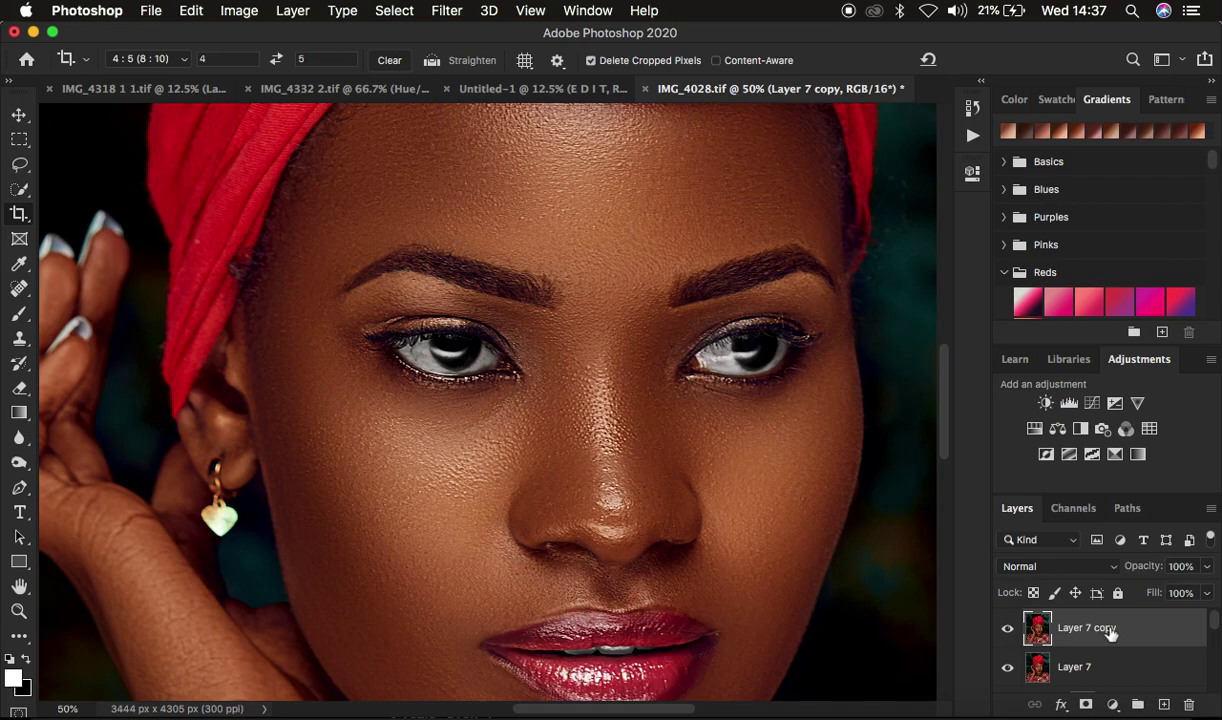
key(Delete)
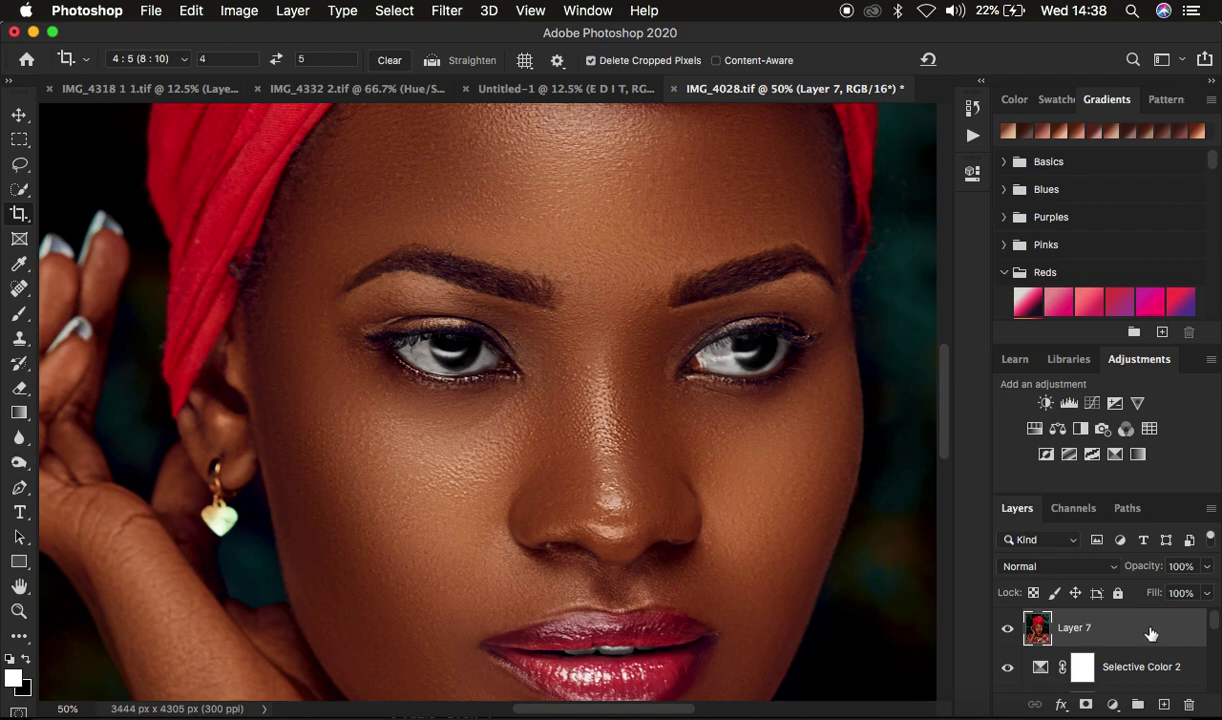
Stamp all visible layers into a new merged layer above Layer 7
scroll(1148, 648, down, 3)
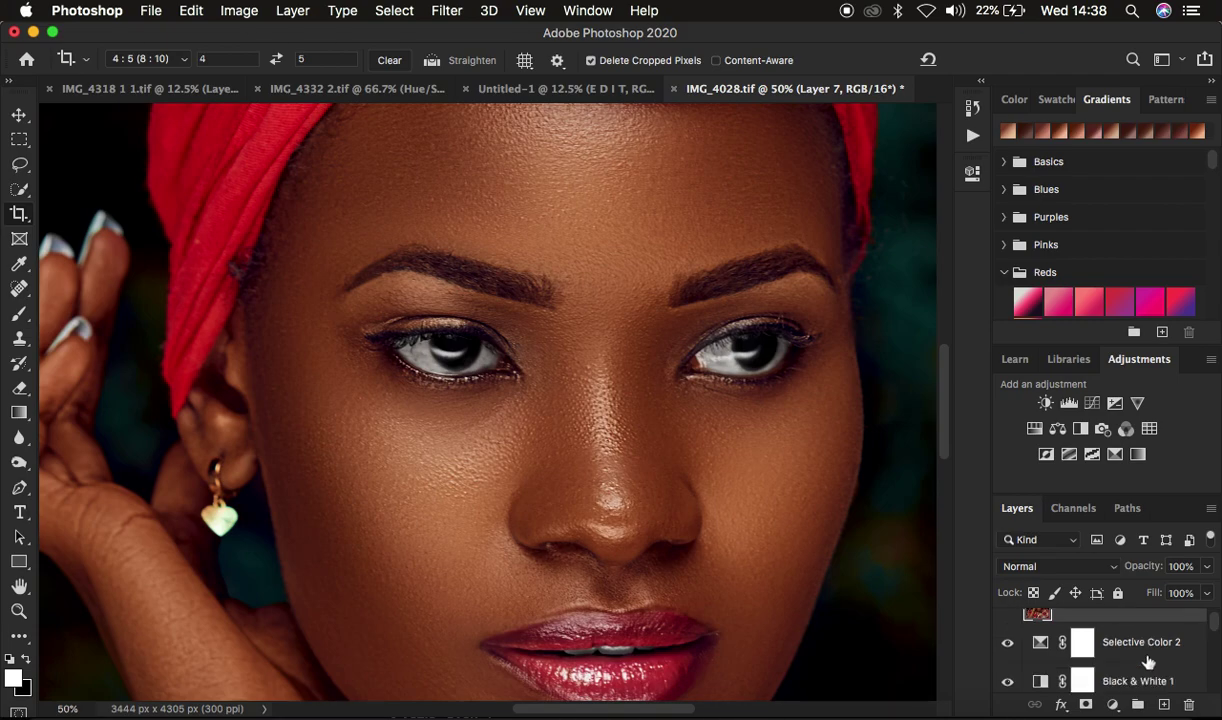
scroll(1150, 662, down, 3)
scroll(1140, 645, up, 6)
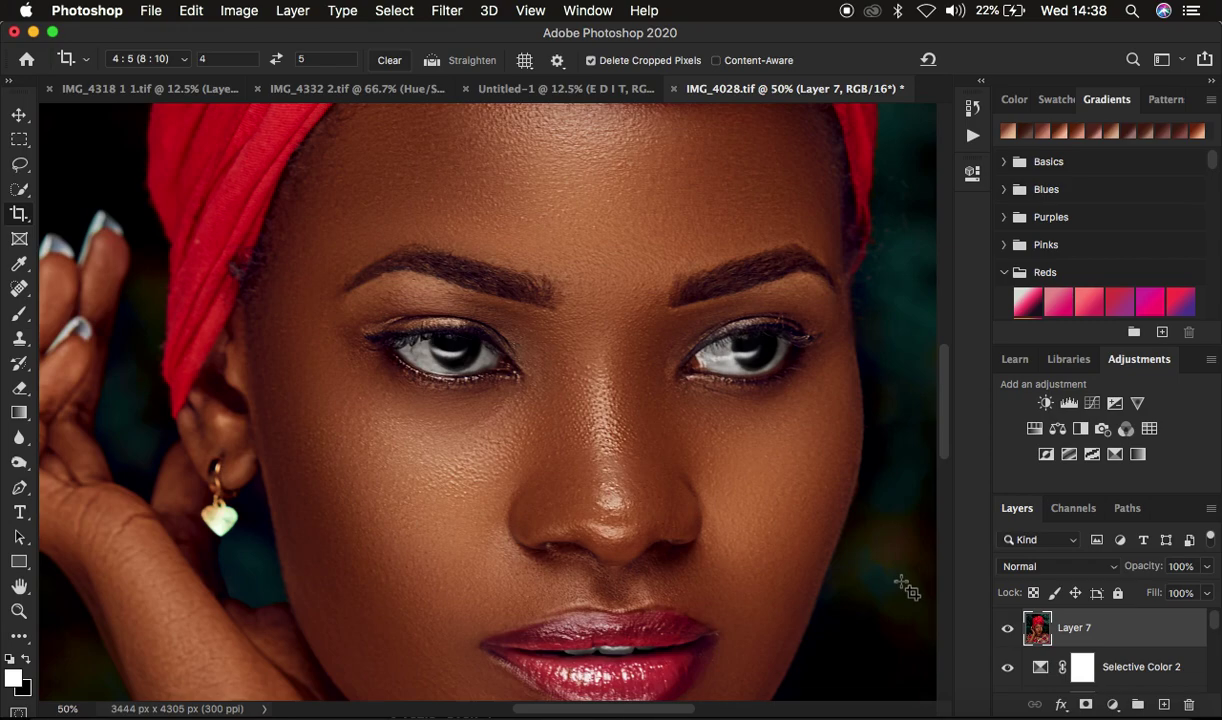
key(super)
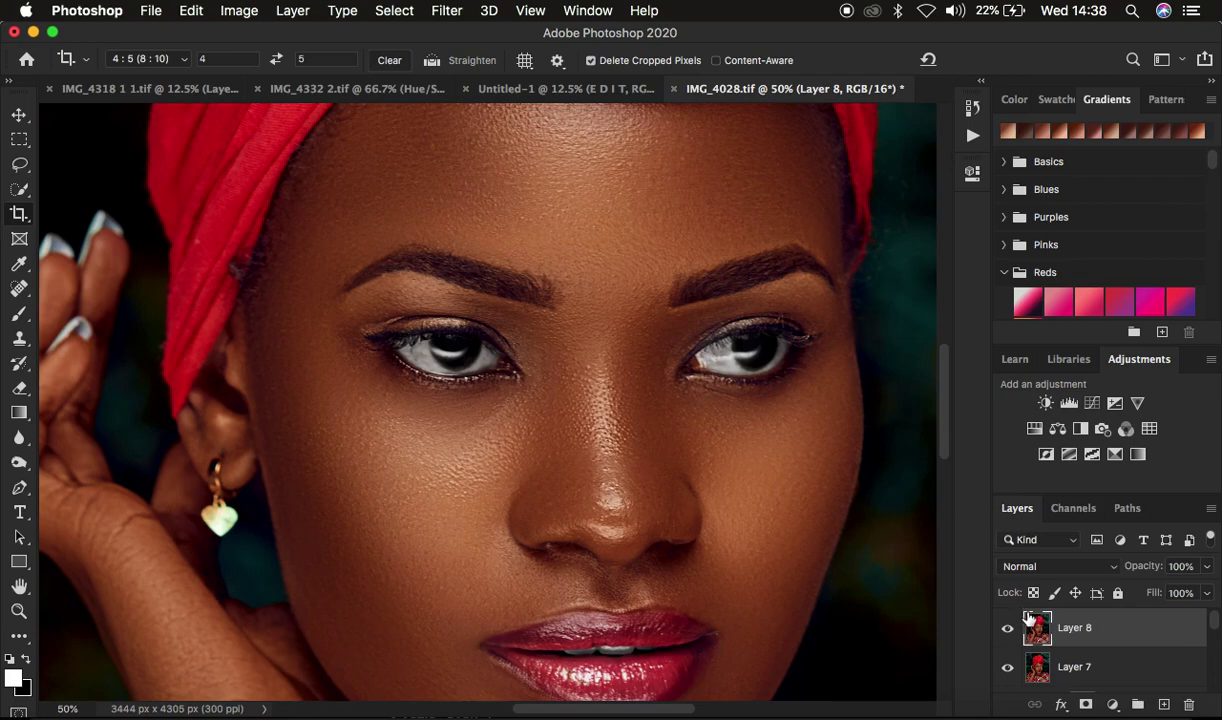
Rename the merged layer at the top of the stack as sharpen
scroll(1108, 654, down, 3)
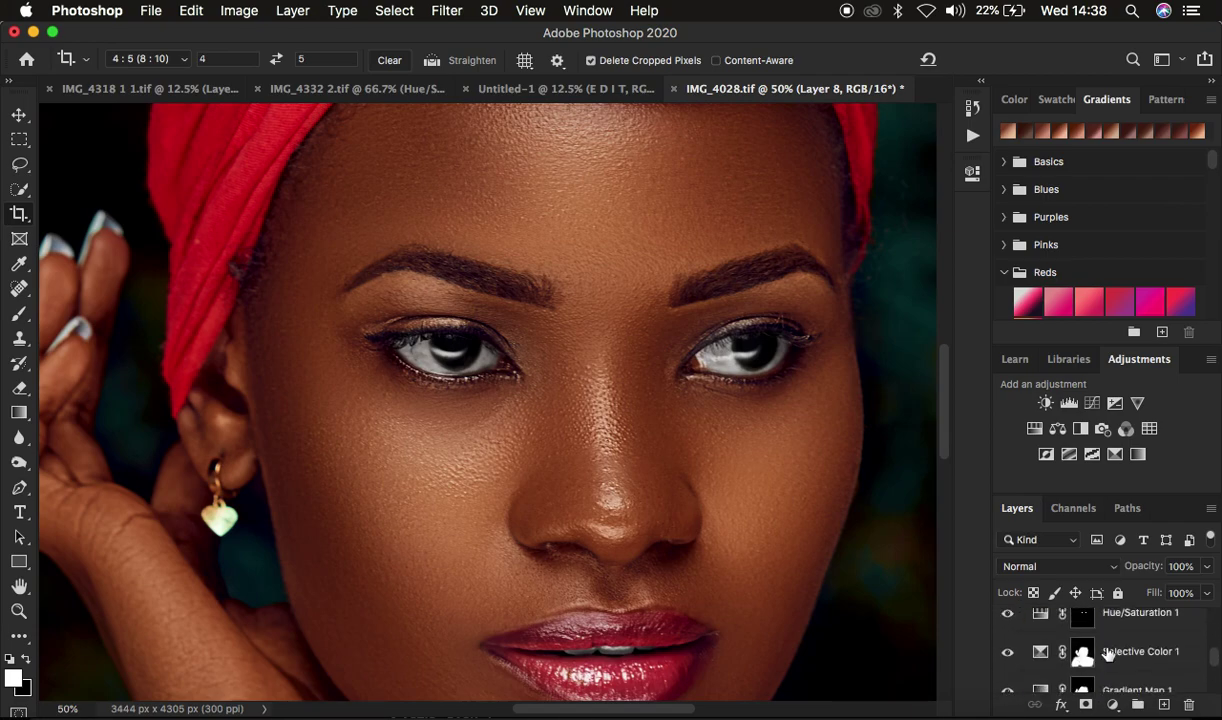
scroll(1108, 654, up, 3)
double_click(1073, 629)
text(sharpen)
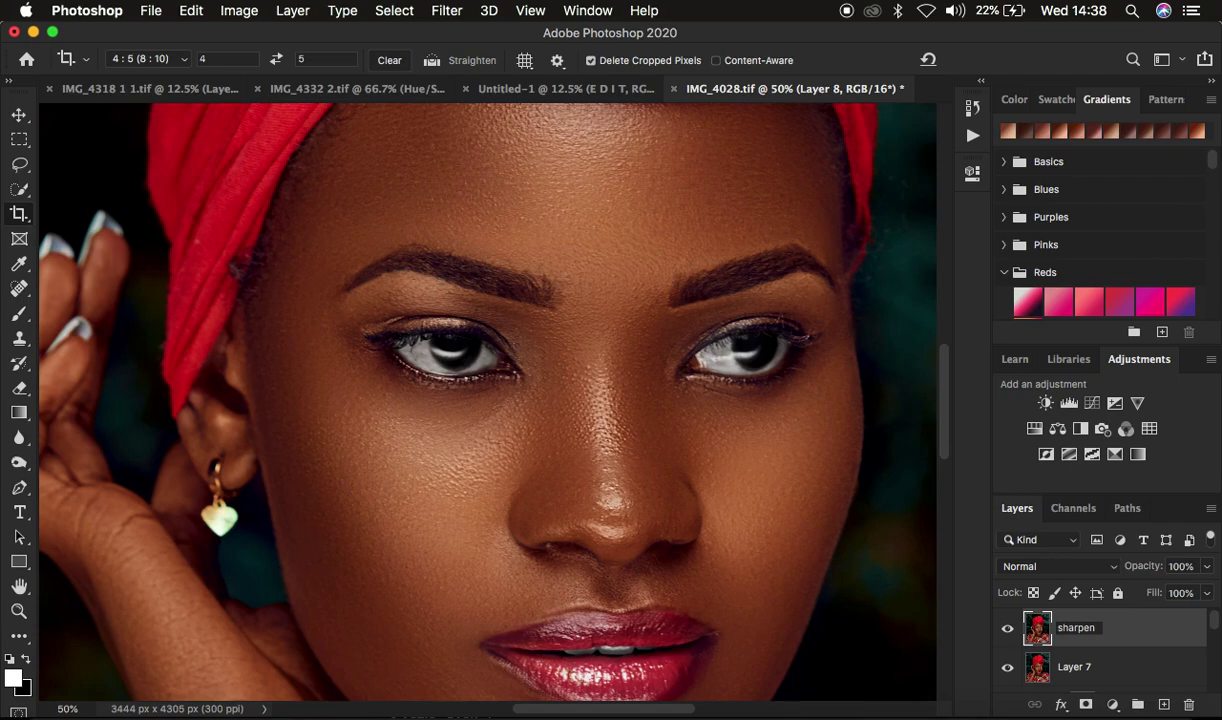
key(Return)
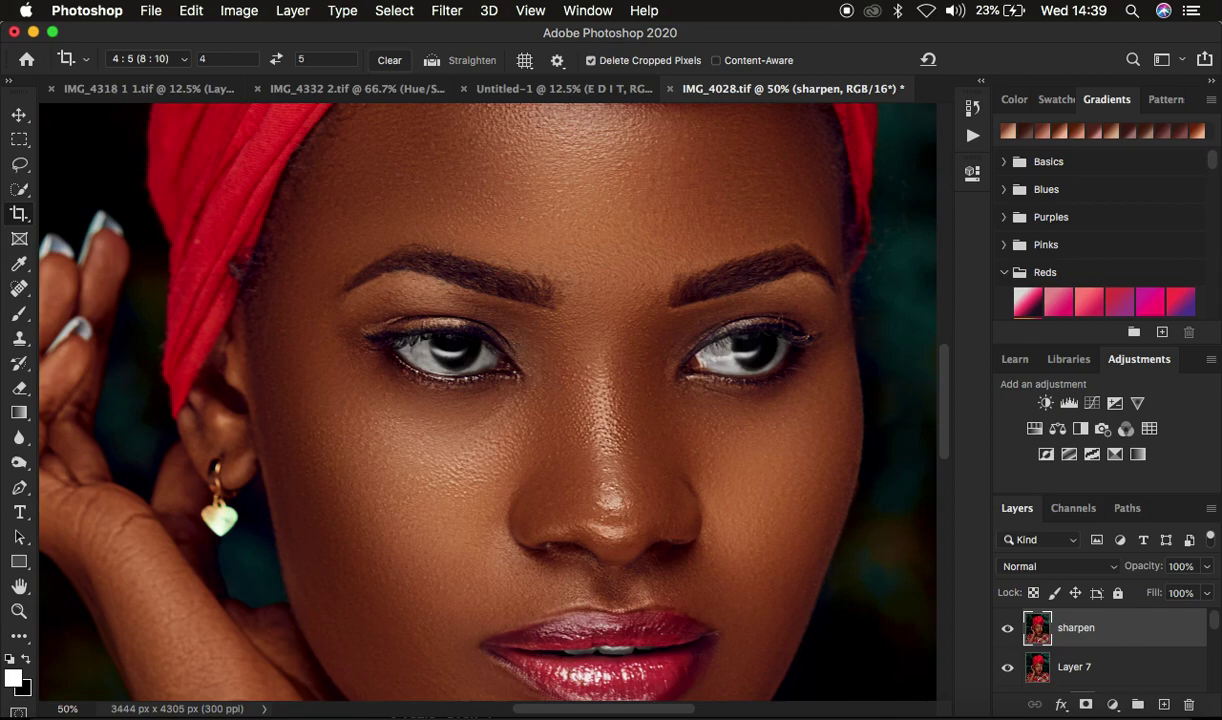
Convert the sharpen layer to a smart object
right_click(1133, 635)
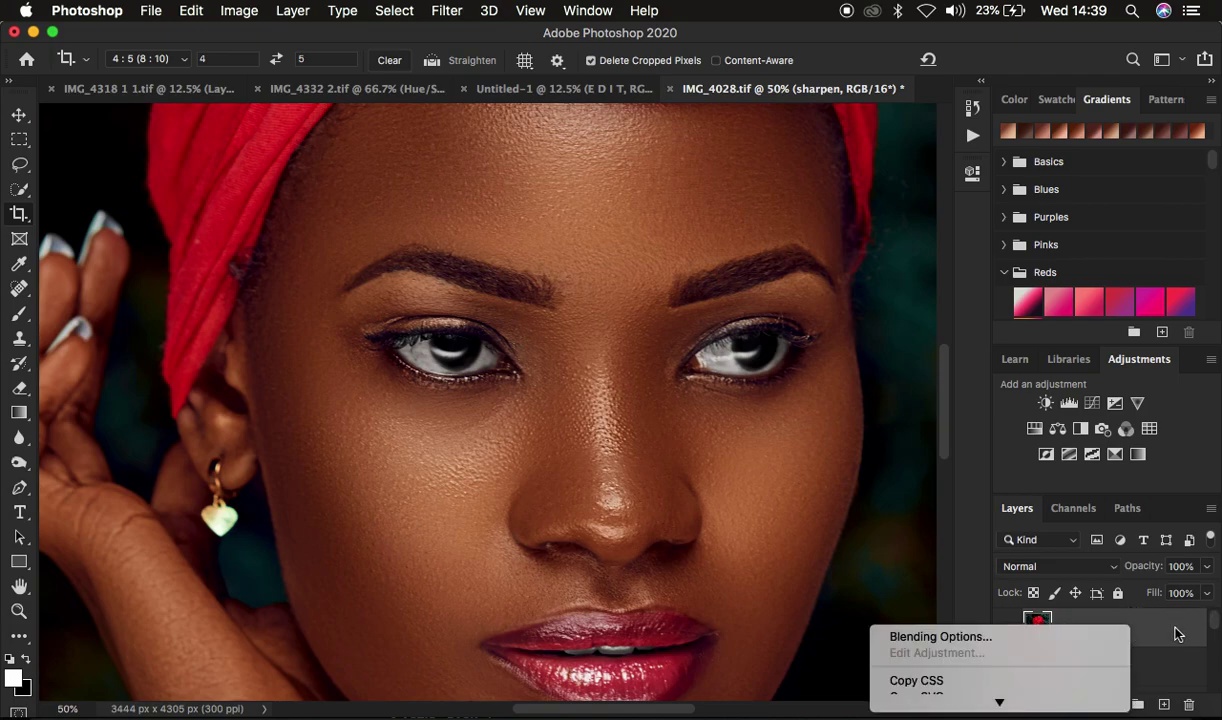
mouse_move(1003, 672)
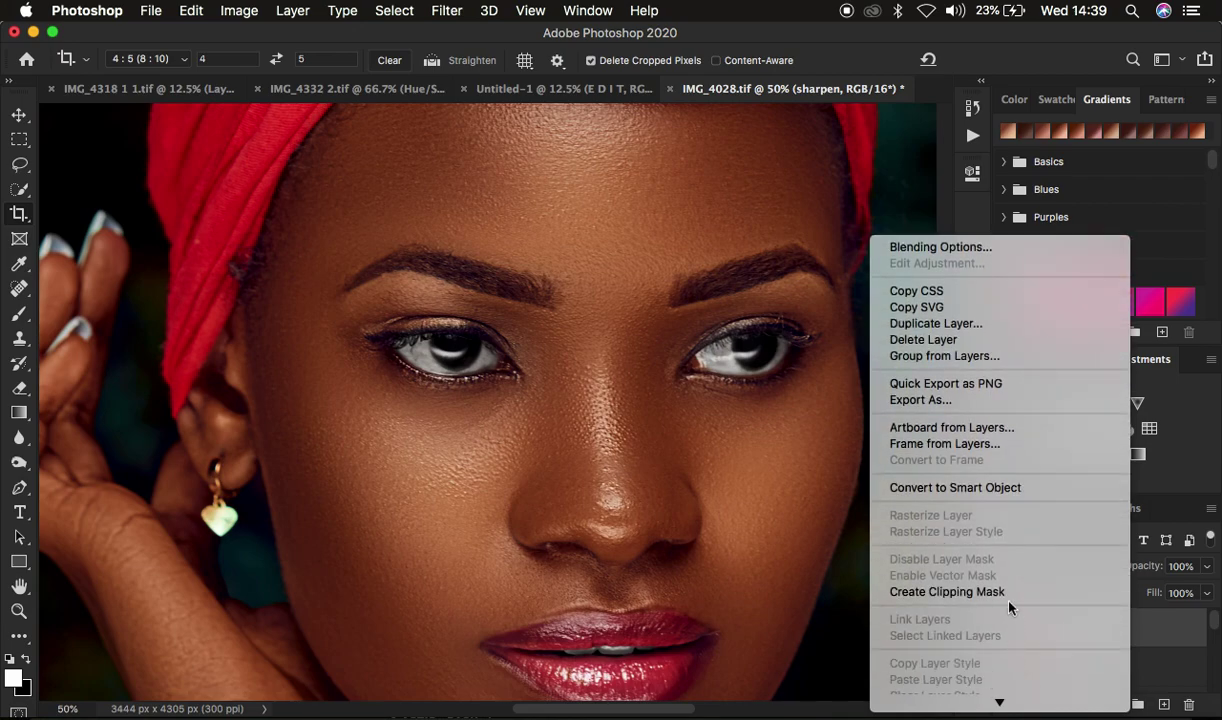
click(979, 488)
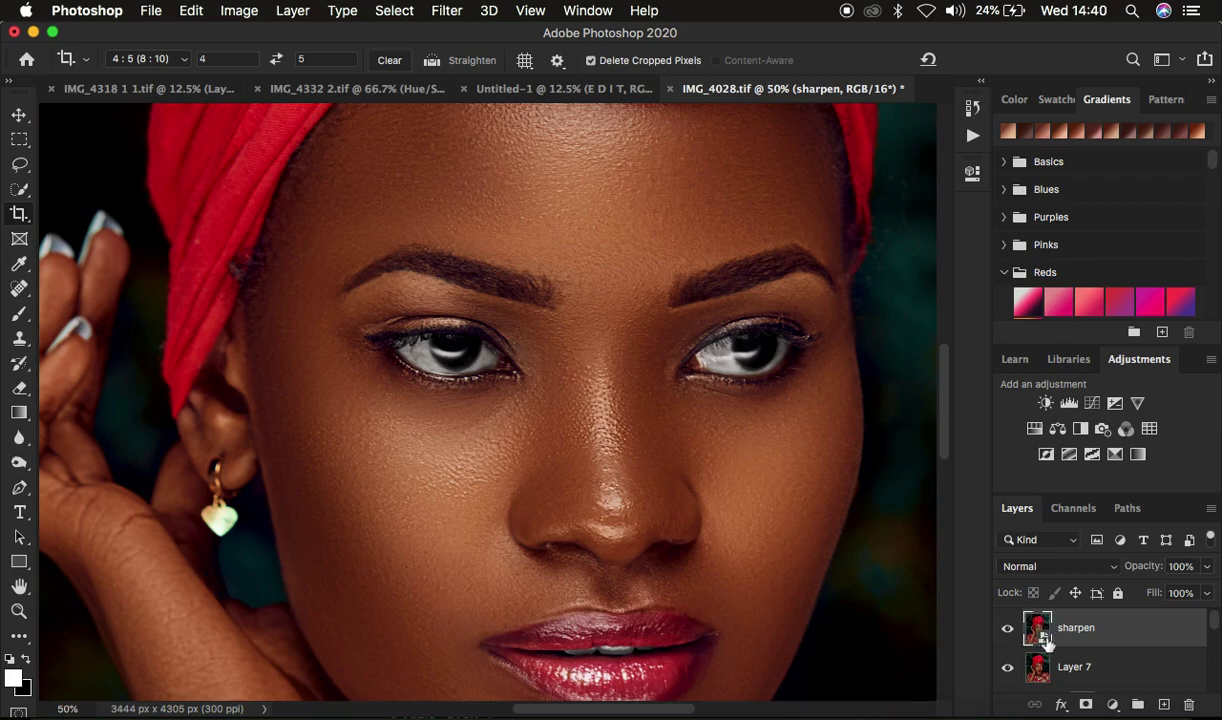
Start the Unsharp Mask filter on the sharpen layer and reduce it to a 1% amount and 0.1-pixel radius
click(449, 12)
mouse_move(503, 375)
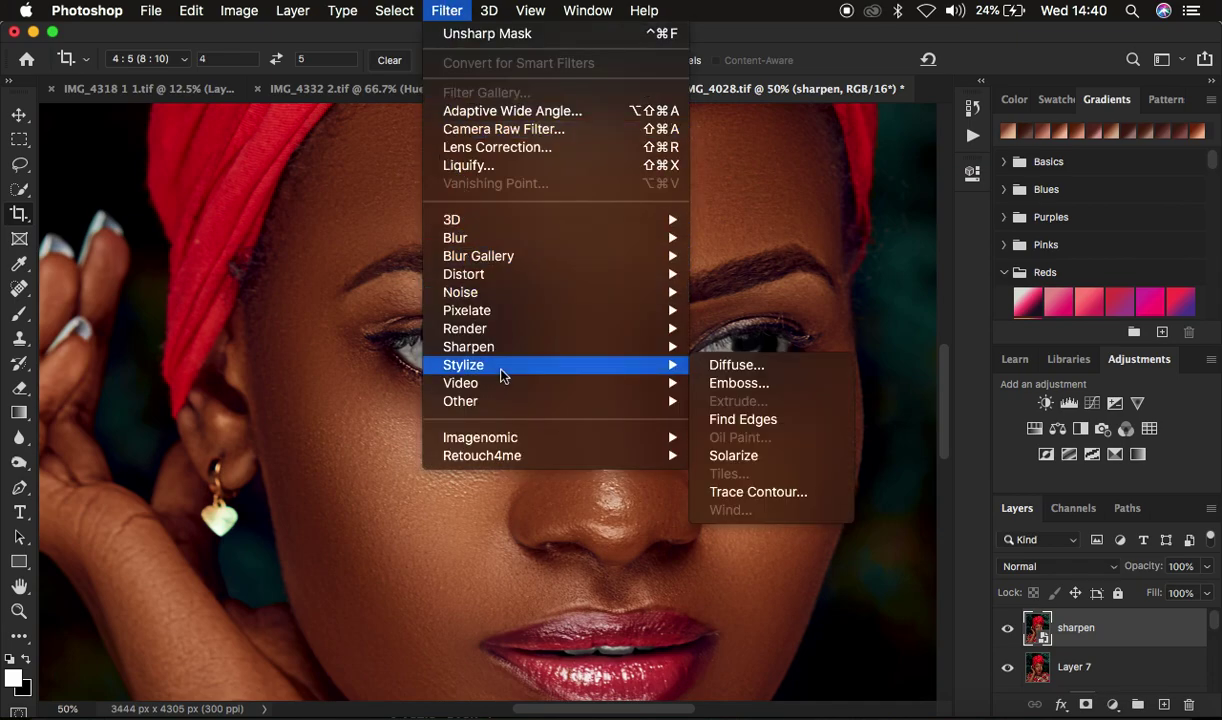
mouse_move(500, 350)
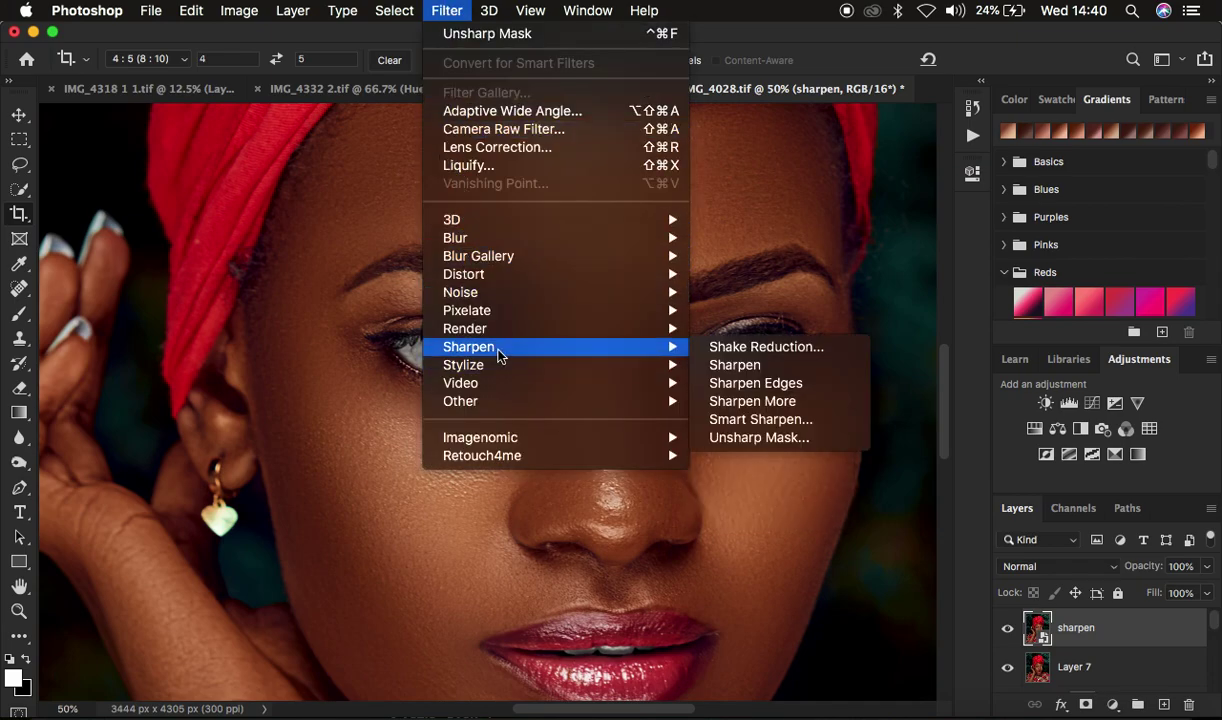
click(749, 443)
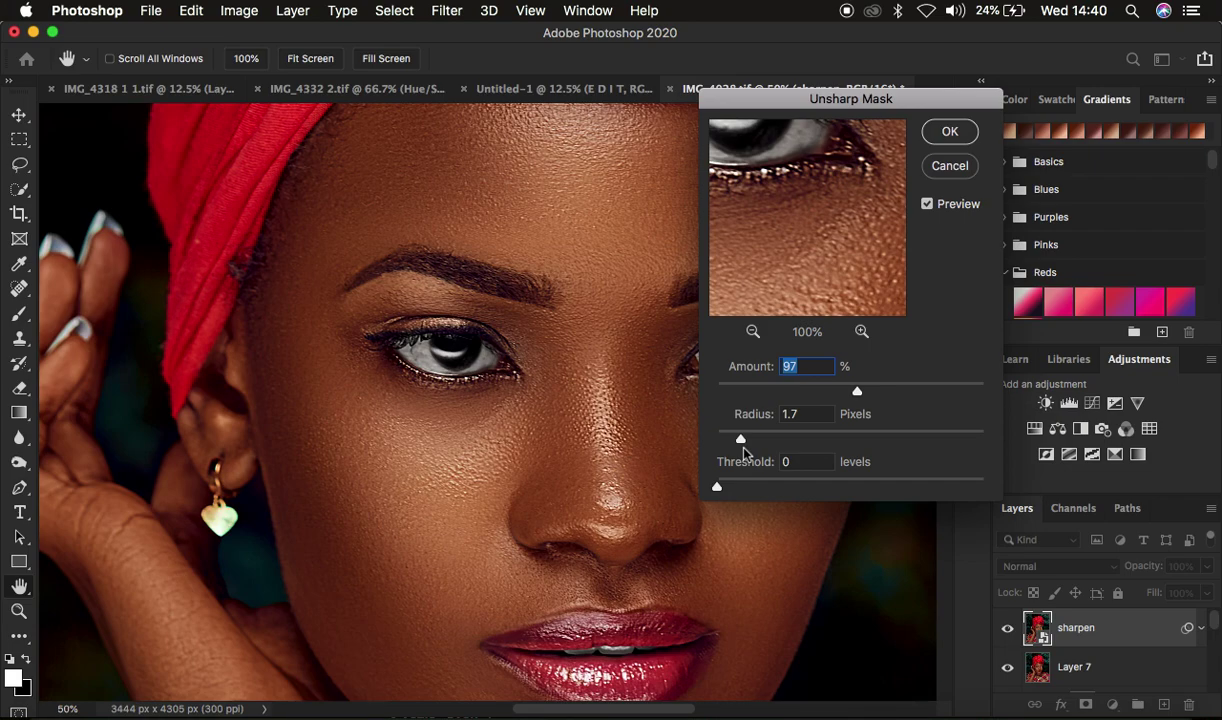
click(741, 440)
drag(741, 440, 676, 436)
drag(857, 391, 687, 390)
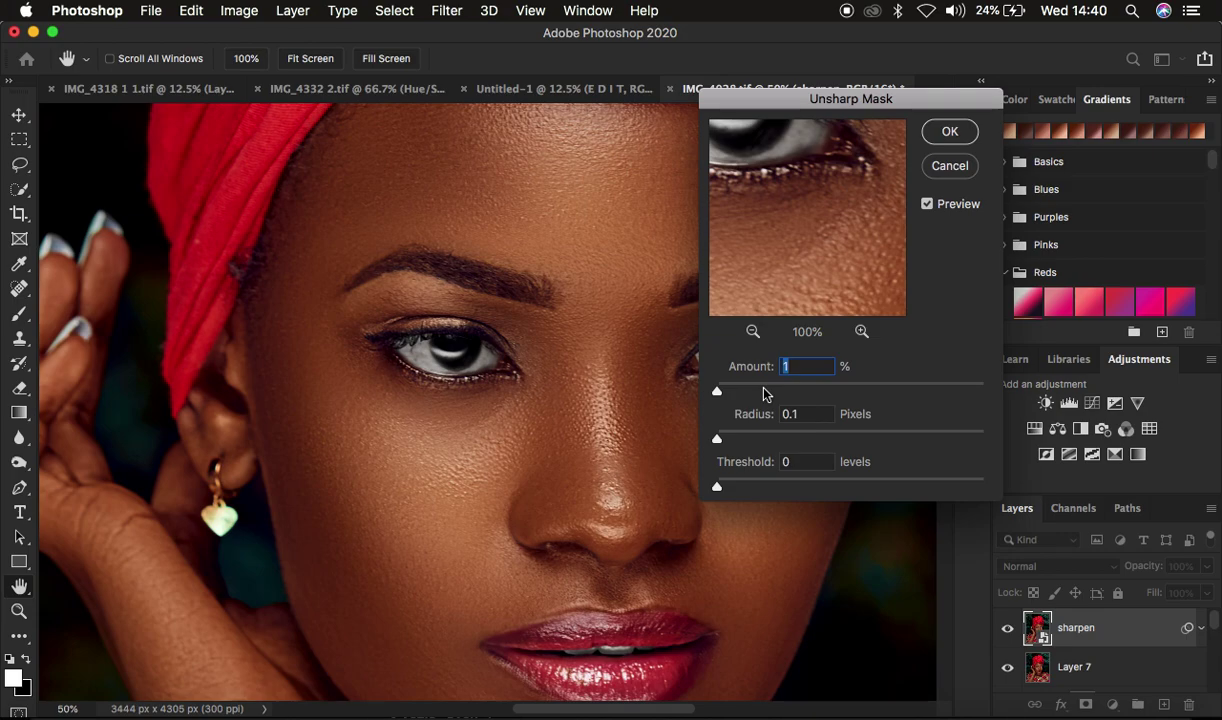
Try Unsharp Mask with a 131.3-pixel radius and 26% amount, and reset them to 0.1 pixels and 1%
drag(727, 440, 910, 435)
click(902, 437)
drag(717, 390, 755, 393)
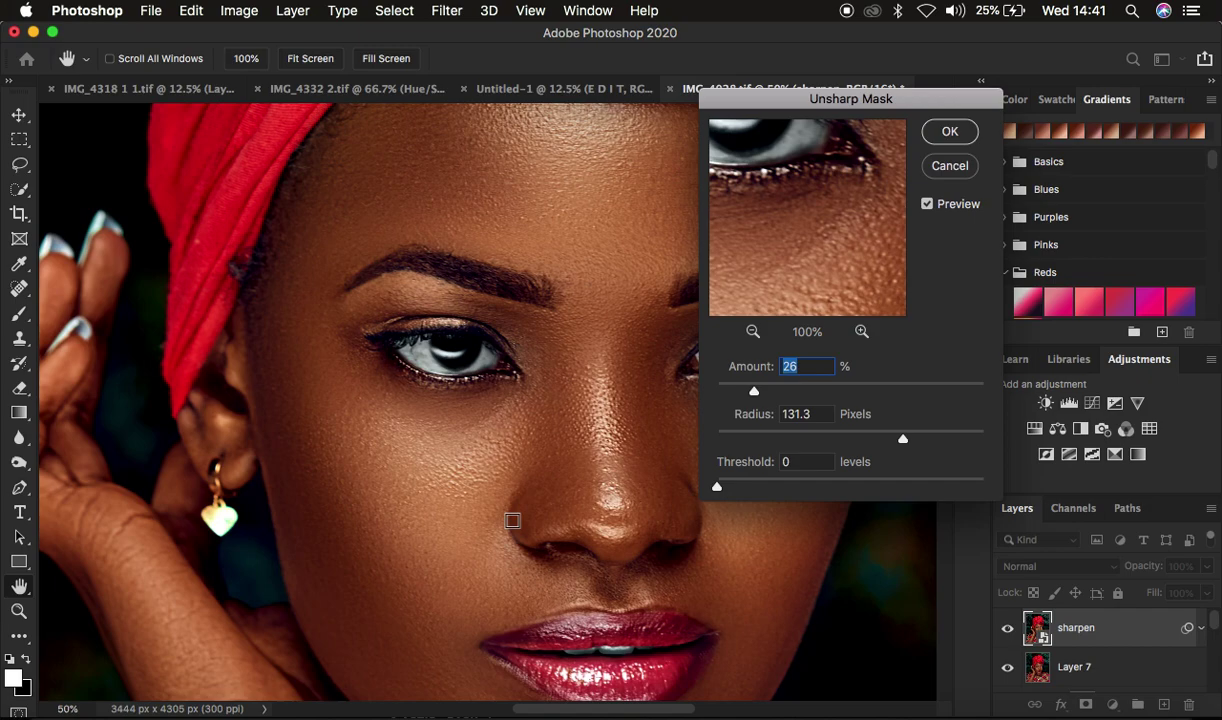
drag(755, 390, 662, 372)
drag(898, 438, 692, 430)
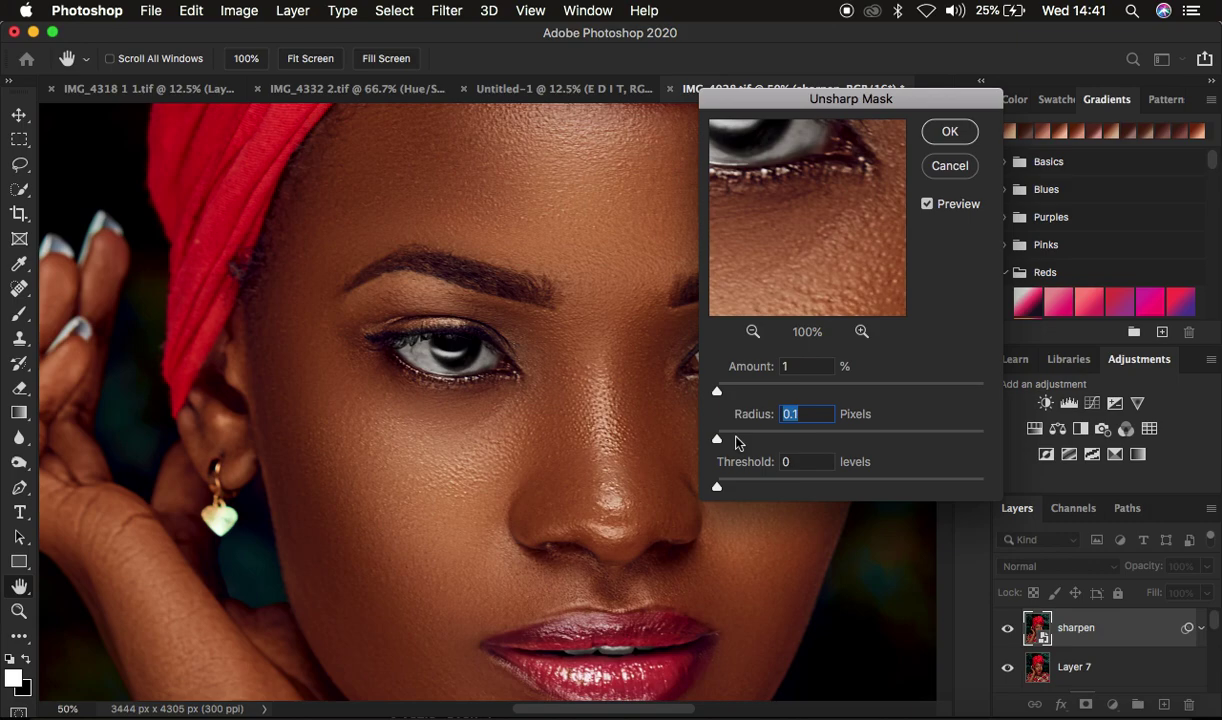
Set the Unsharp Mask radius to 1.6 pixels and the amount to about 85%, previewing the eye
drag(718, 441, 739, 441)
drag(784, 195, 805, 275)
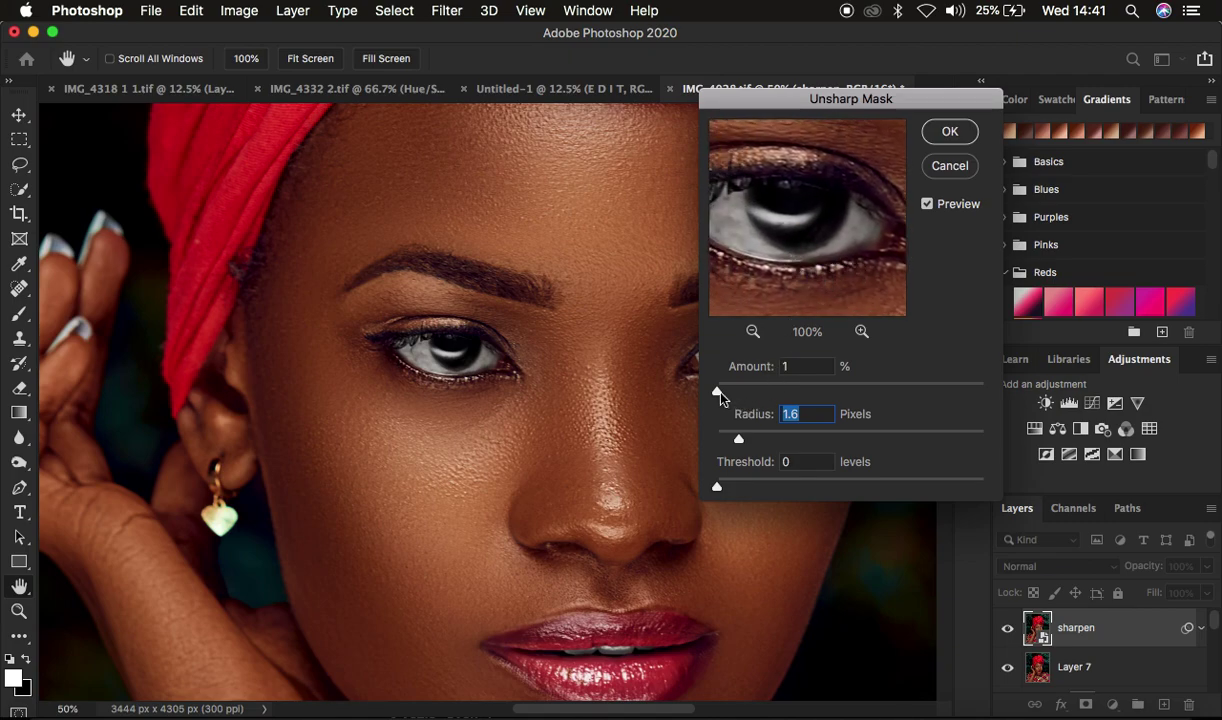
drag(719, 393, 750, 395)
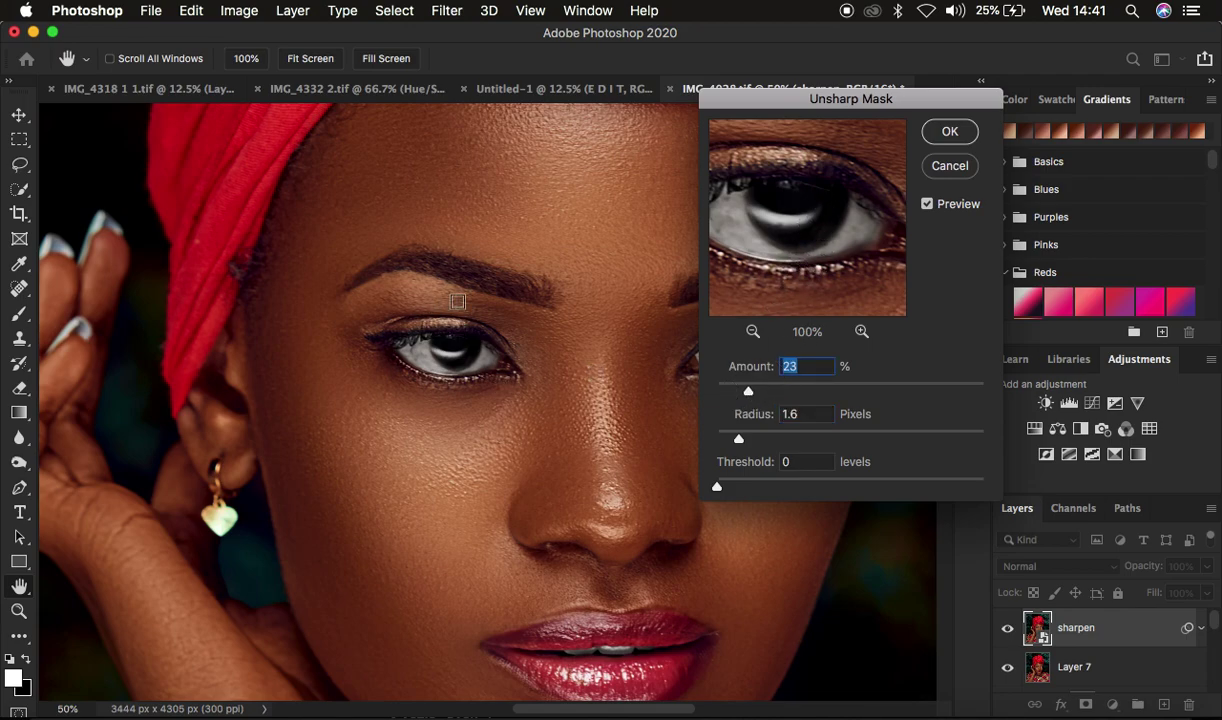
drag(750, 397, 827, 398)
drag(827, 396, 838, 397)
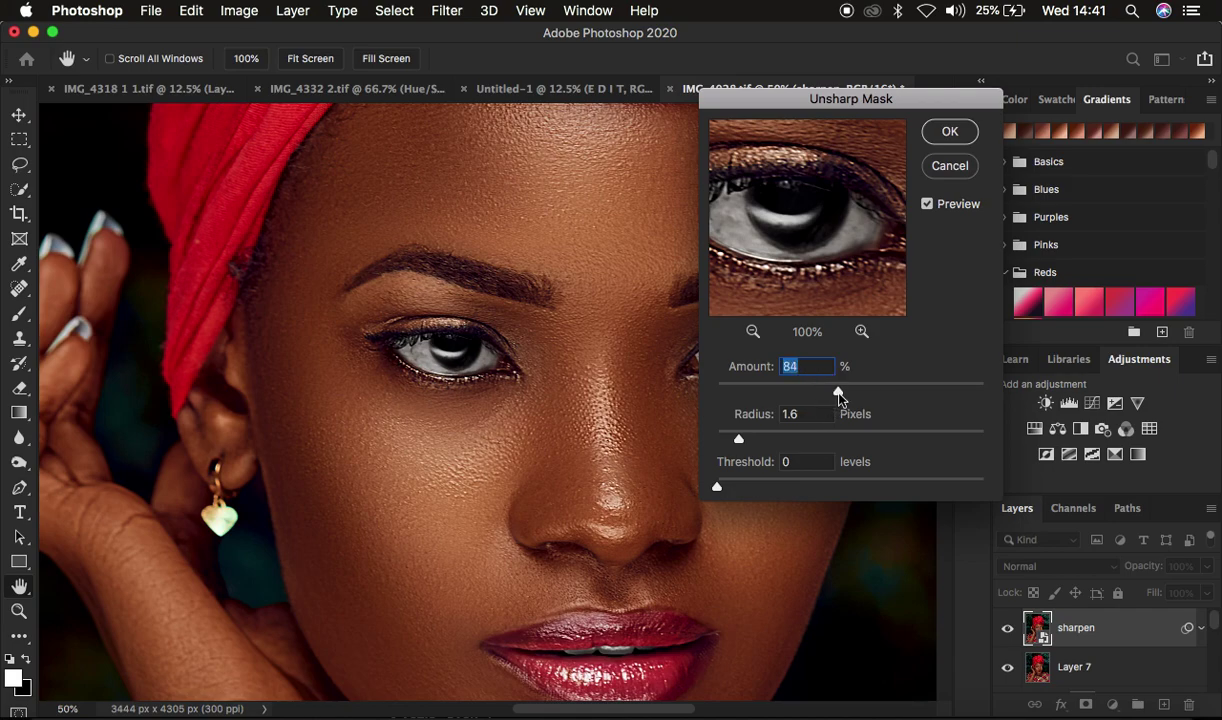
Compare the eye before and after sharpening in the preview, and apply Unsharp Mask with an 87% amount
click(806, 232)
drag(806, 232, 839, 262)
click(815, 241)
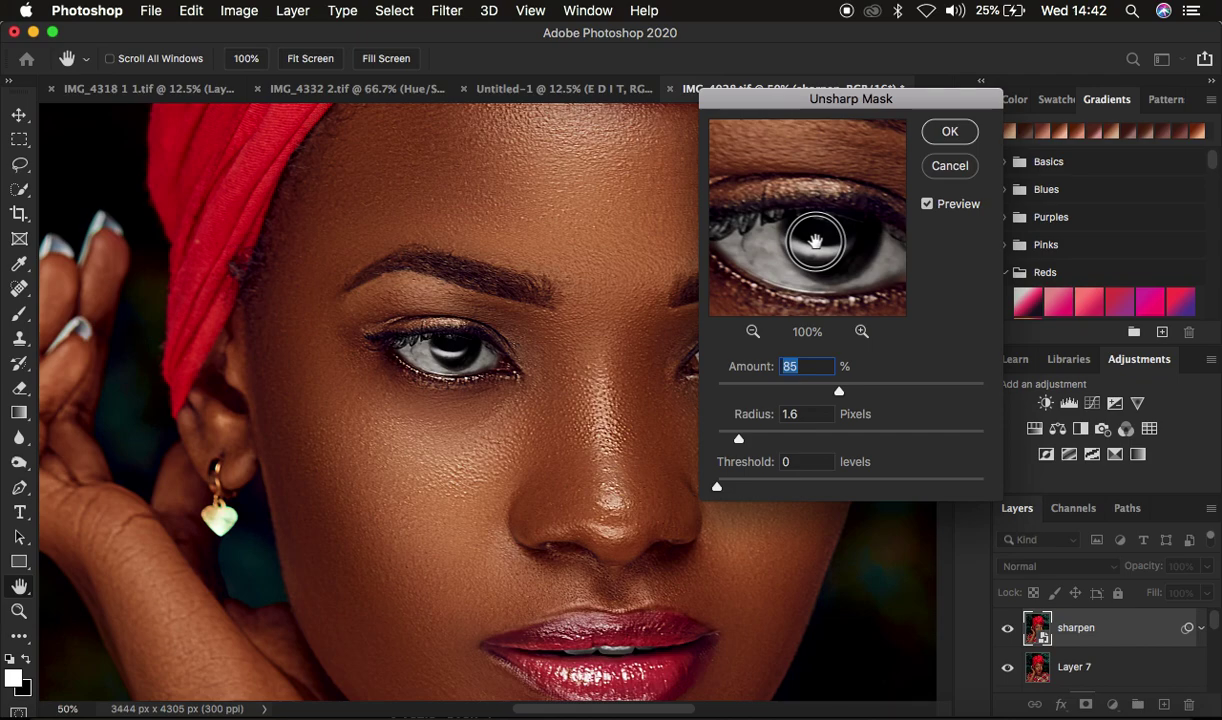
click(815, 241)
click(815, 241)
click(815, 241)
click(815, 241)
click(815, 241)
drag(841, 393, 843, 393)
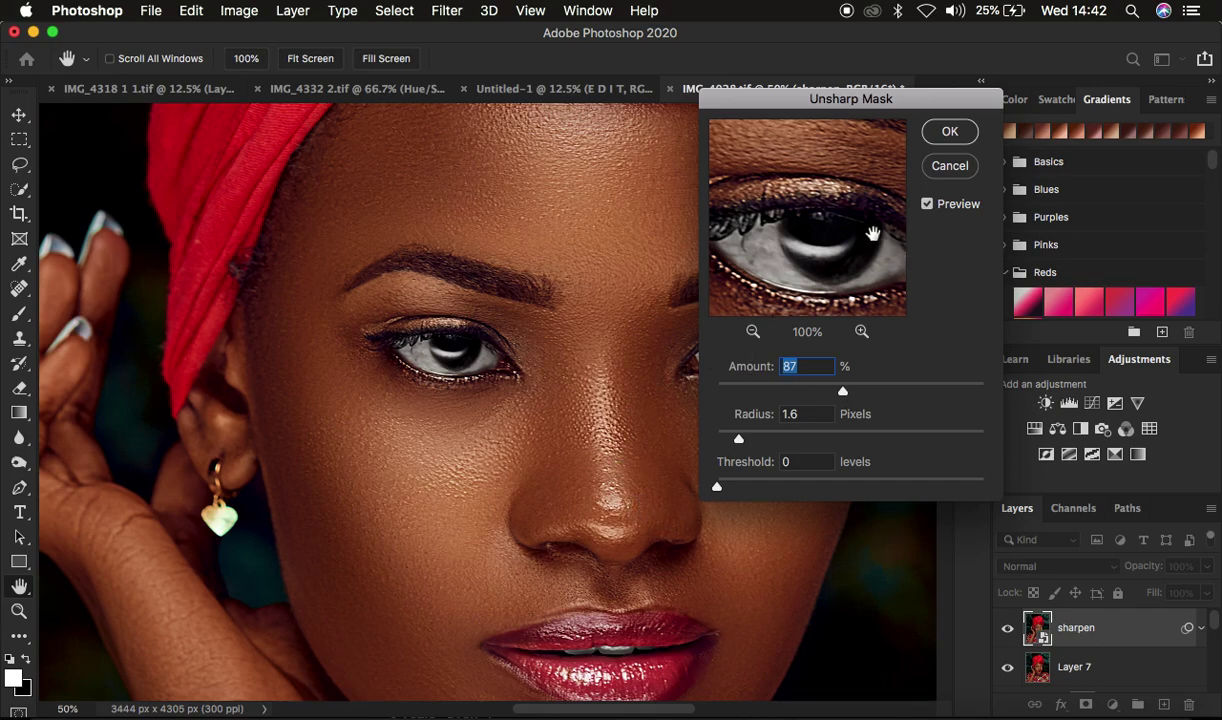
click(942, 131)
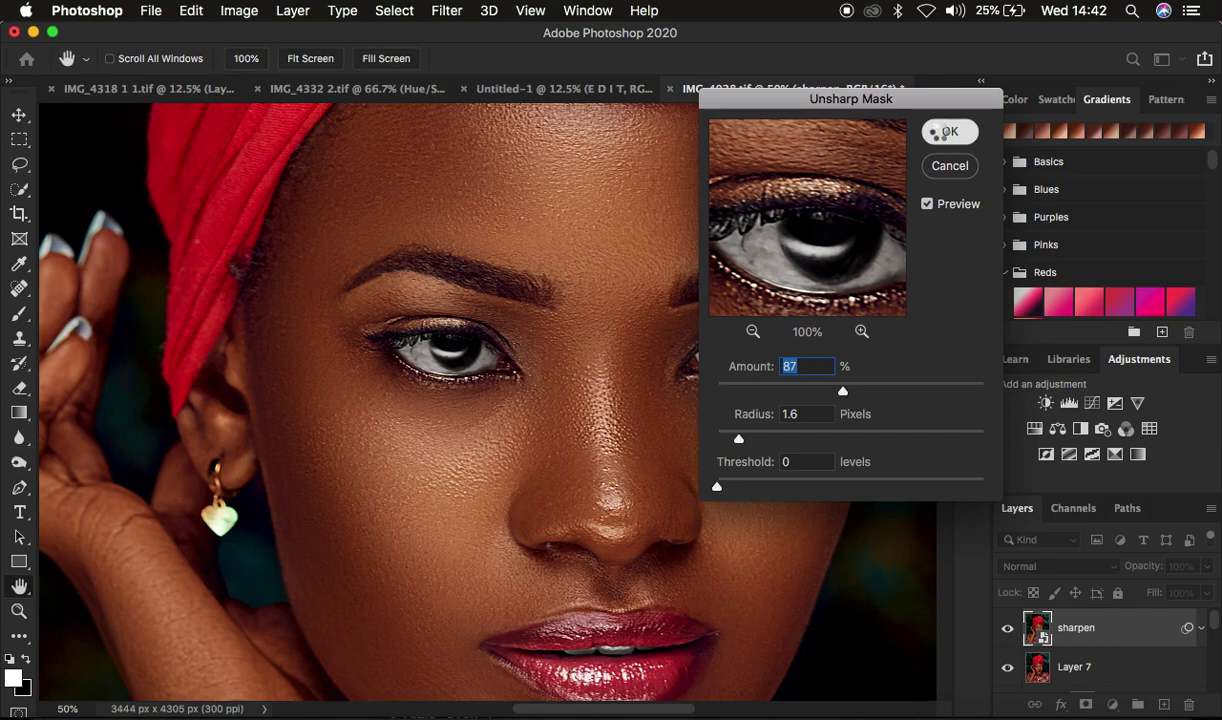
Examine the portrait's face with the sharpen layer hidden and shown to judge the sharpening effect
key(c)
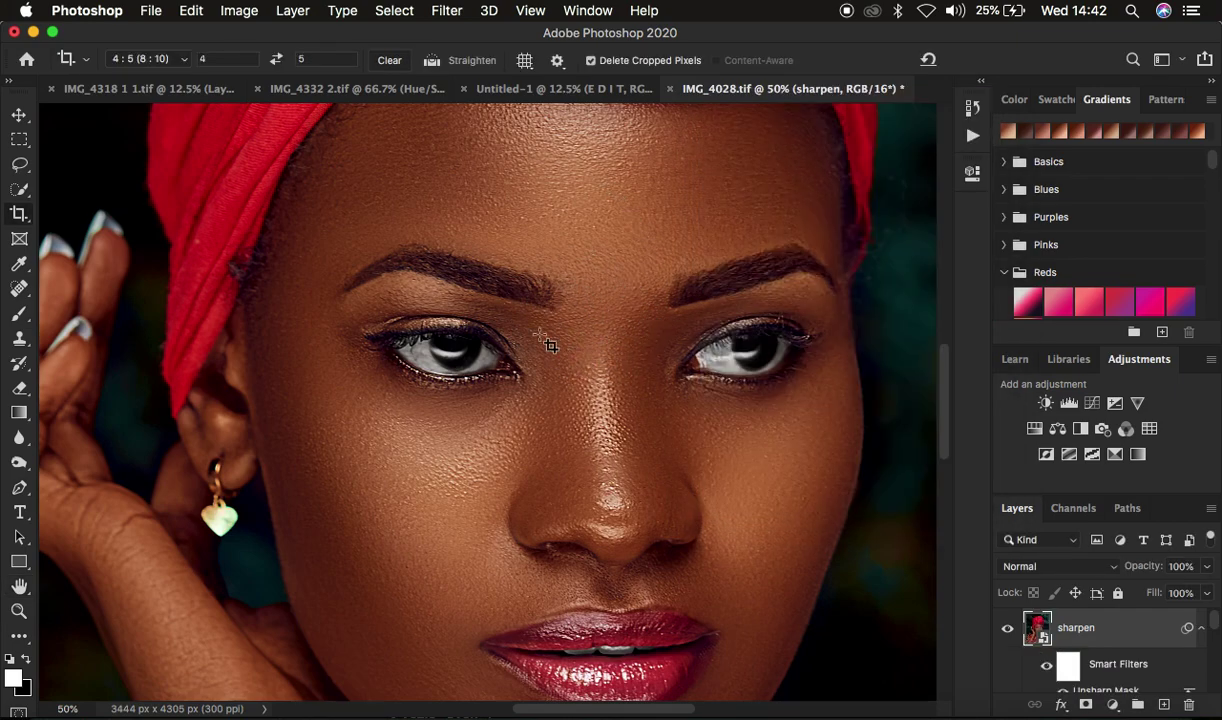
key(ctrl+minus)
key(ctrl+minus)
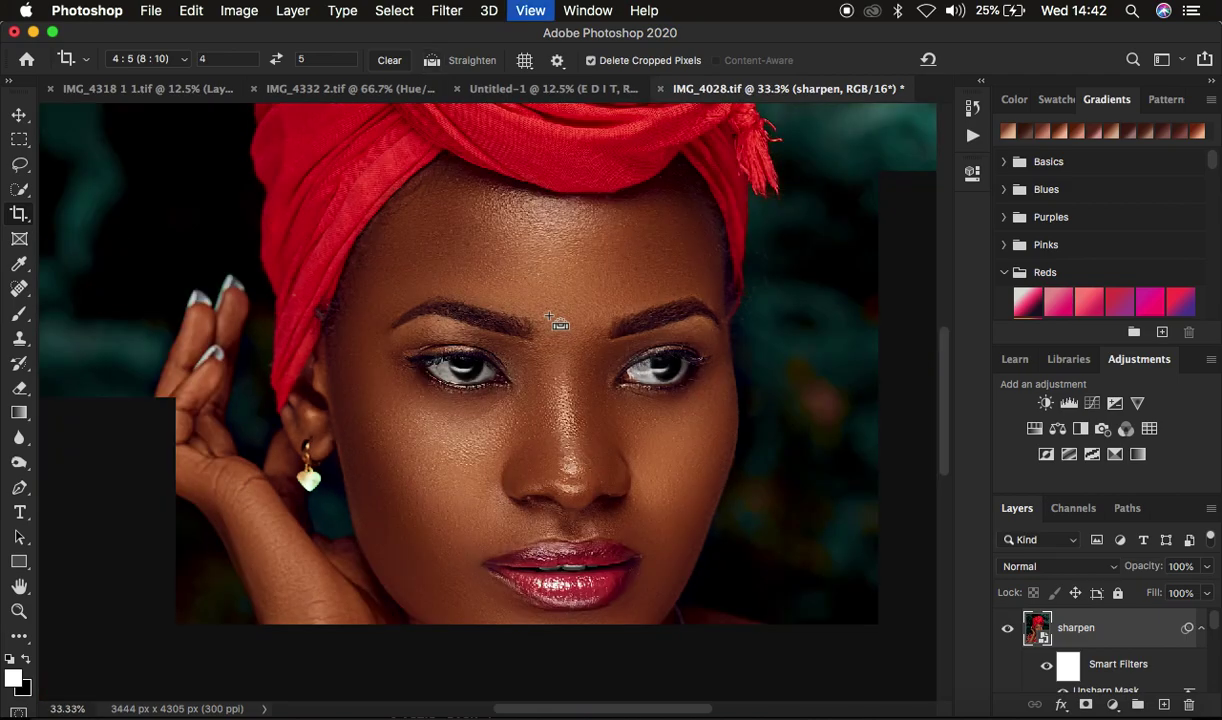
key(cmd+minus)
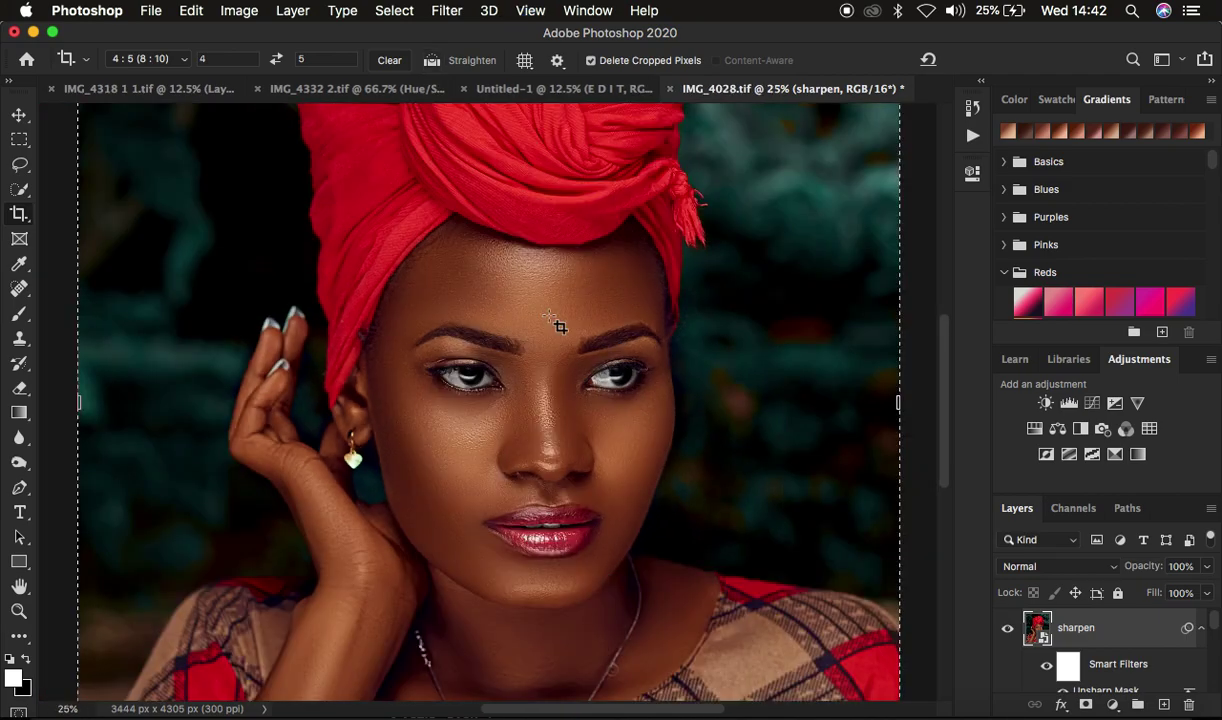
click(20, 164)
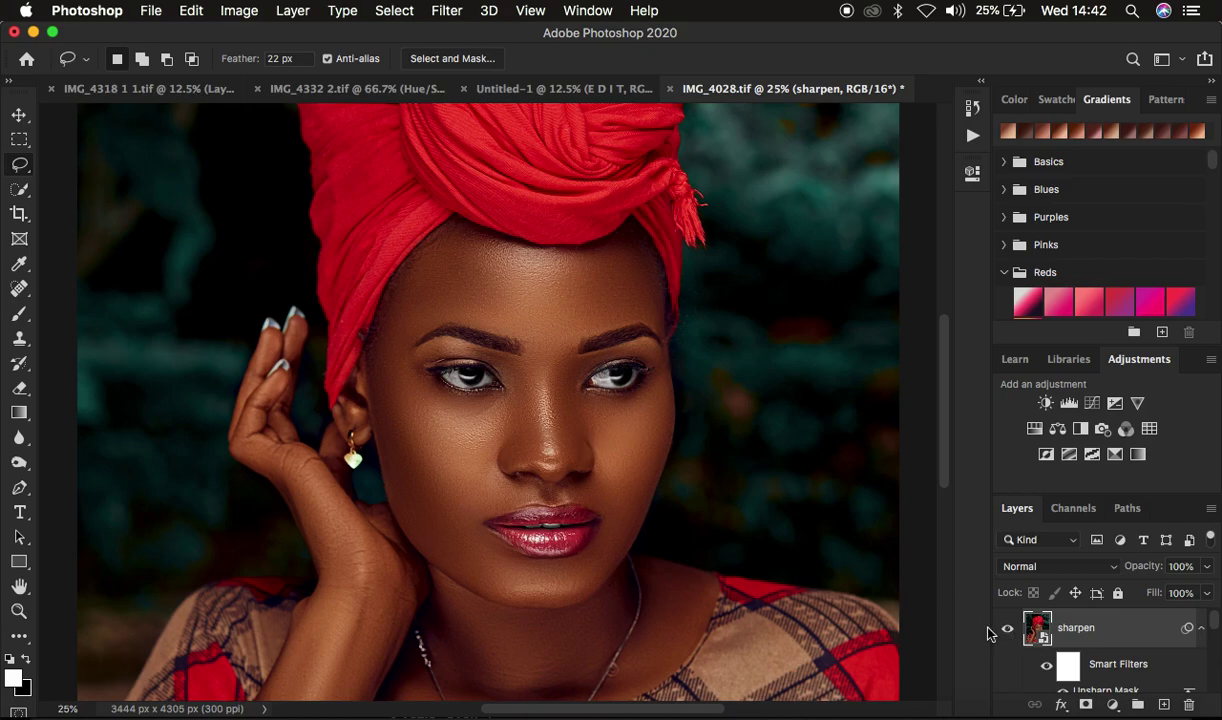
key(cmd+minus)
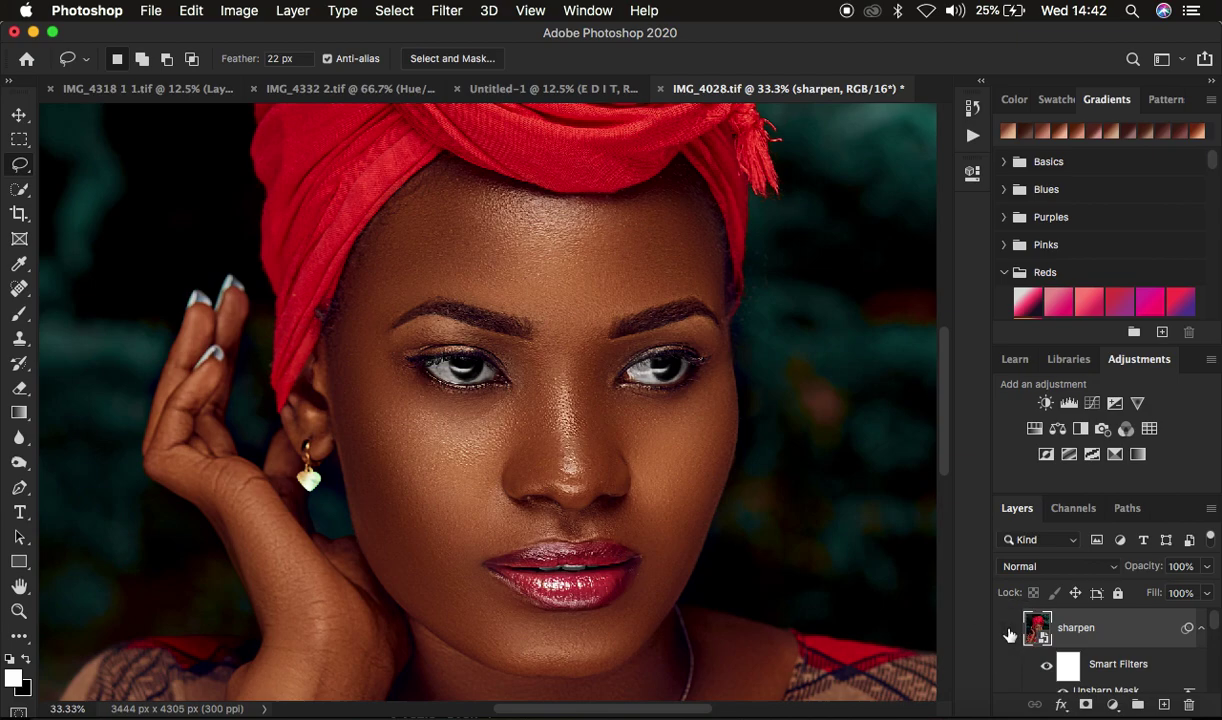
click(1010, 635)
click(1008, 632)
click(1008, 633)
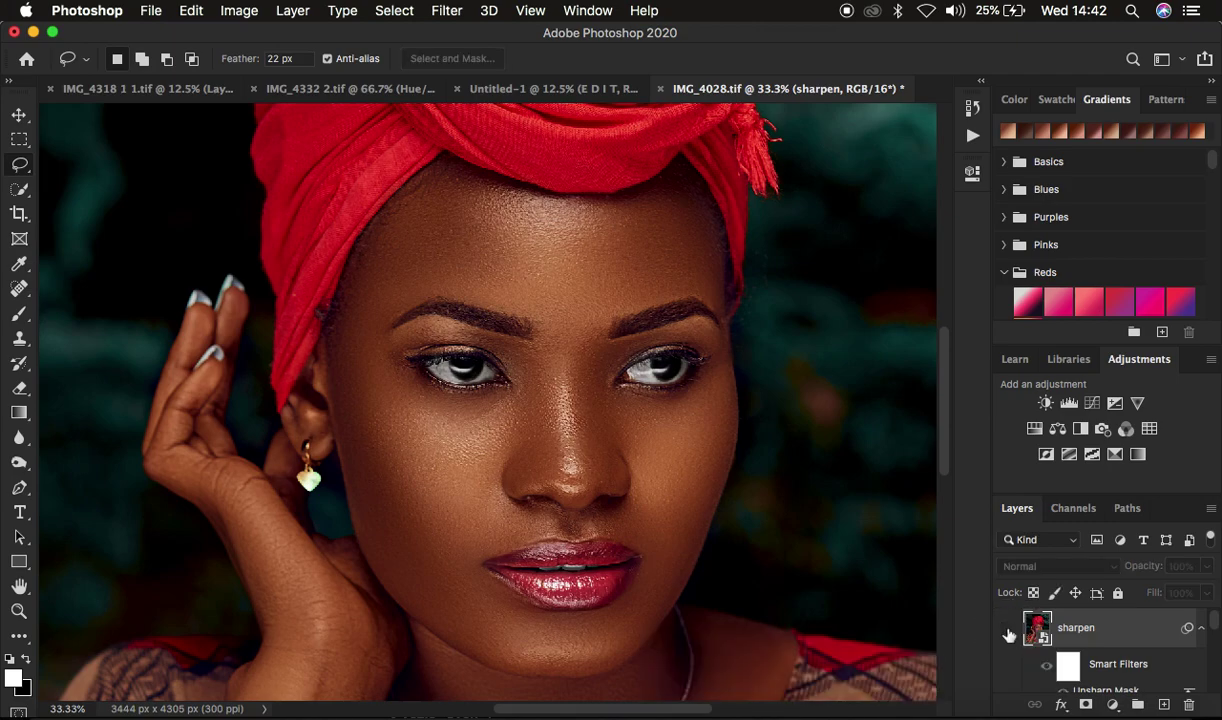
click(1008, 633)
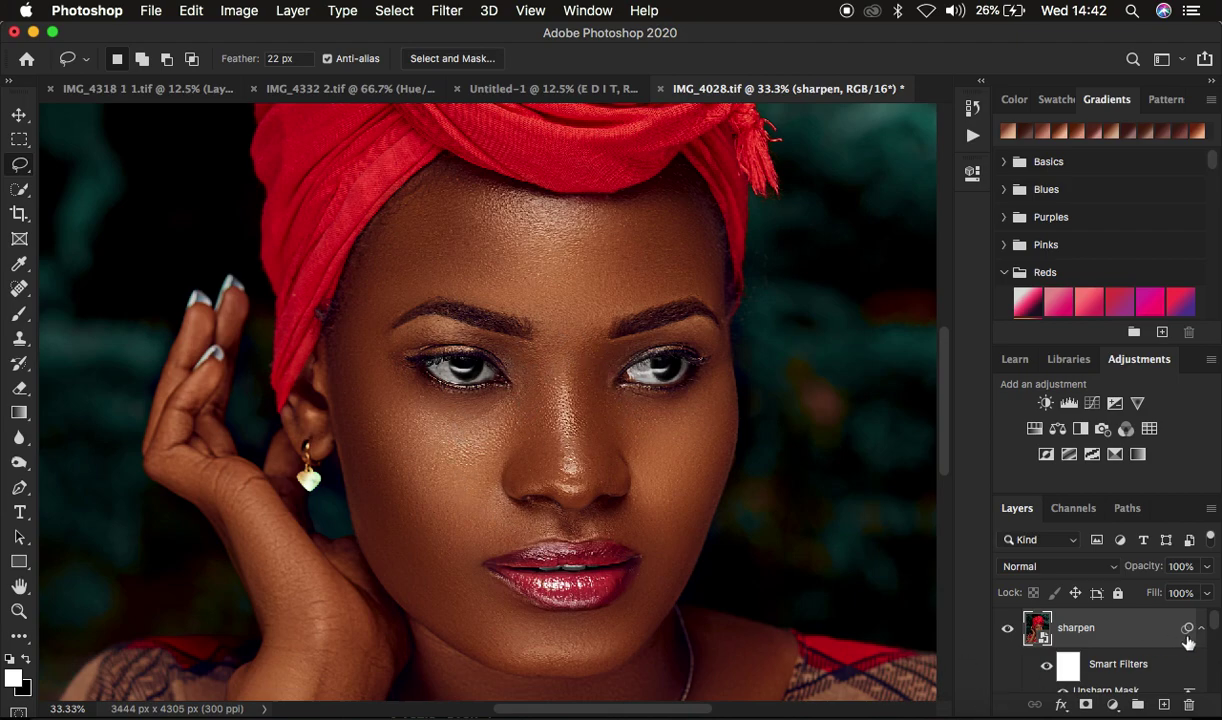
Reopen the settings of the sharpen layer's Unsharp Mask smart filter to review them
scroll(1188, 642, down, 3)
scroll(1120, 660, up, 2)
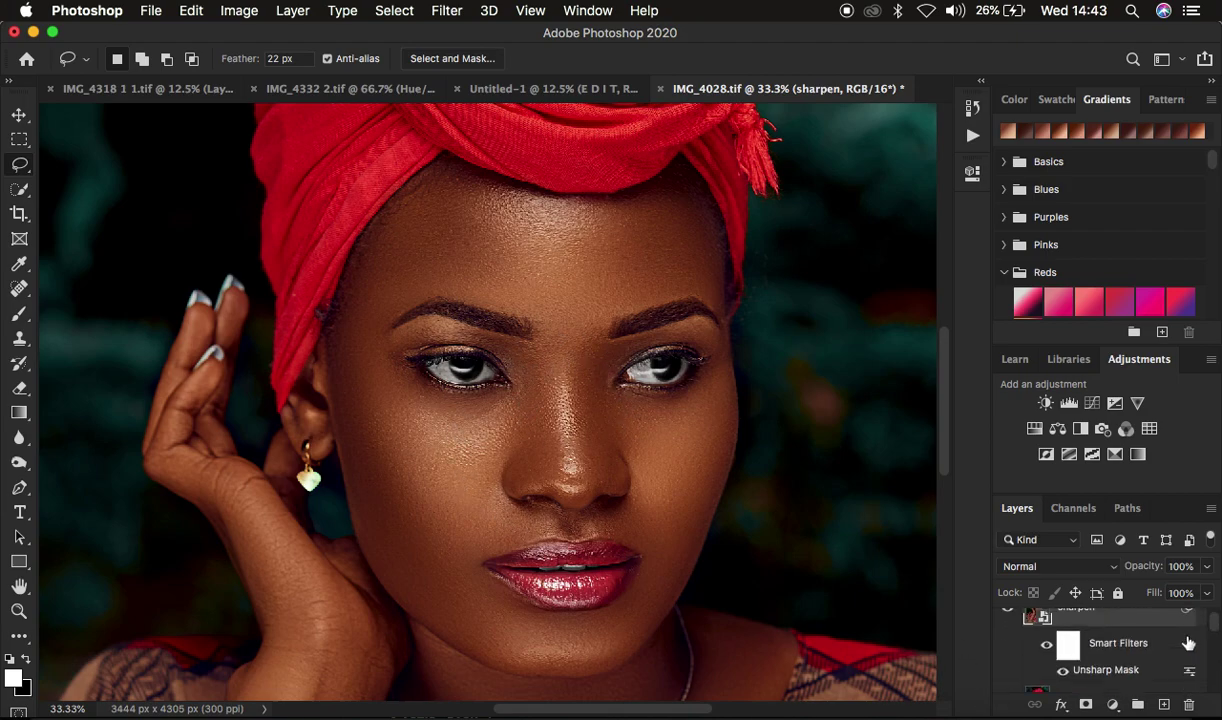
double_click(1106, 670)
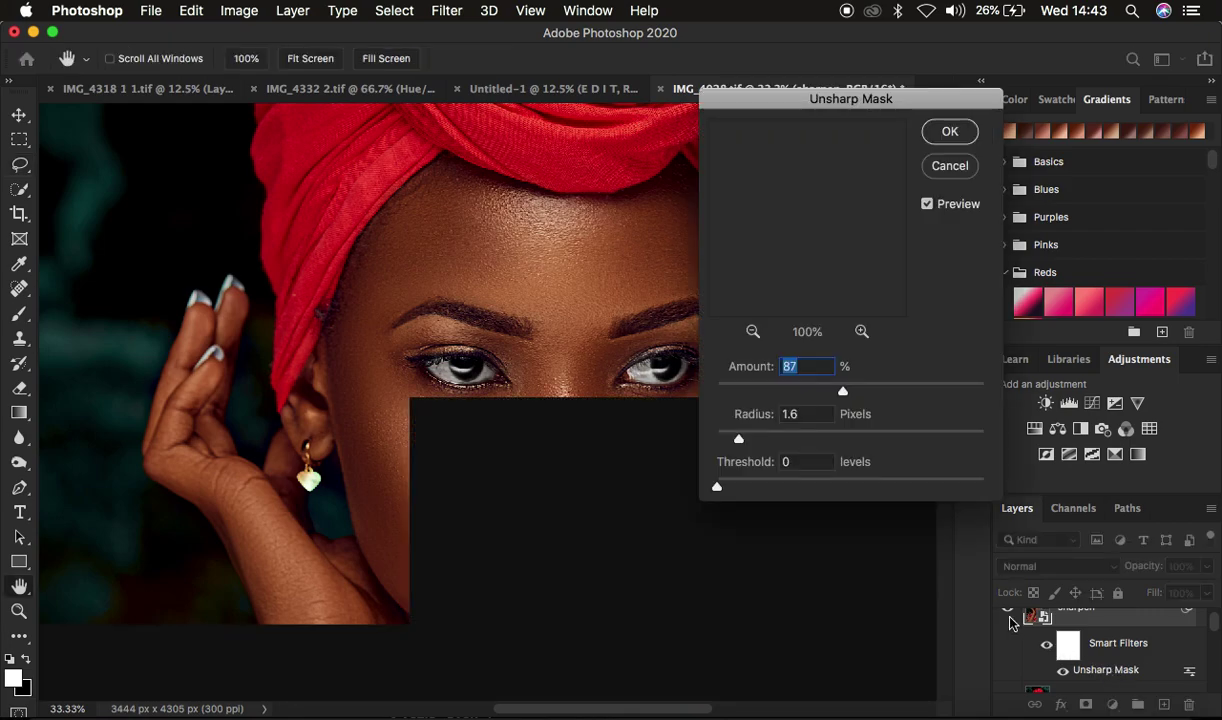
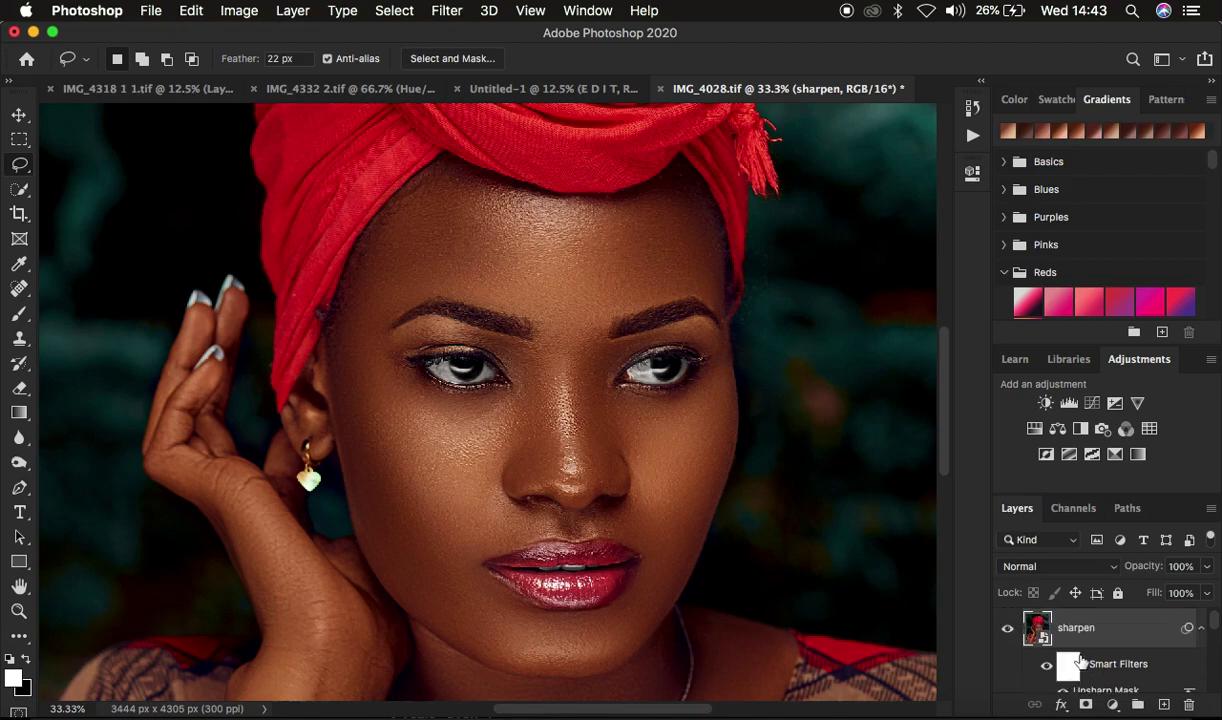
Invert the sharpen layer's smart filter mask to black so the Unsharp Mask effect is concealed everywhere
click(1068, 668)
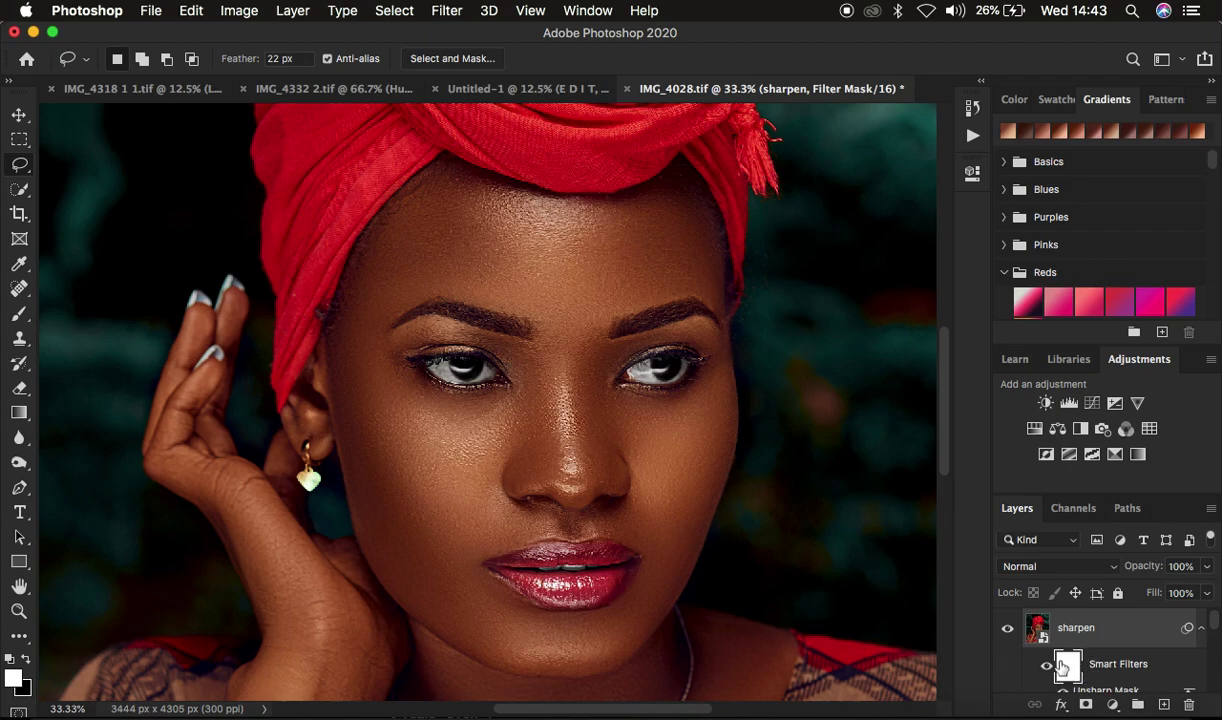
key(super+i)
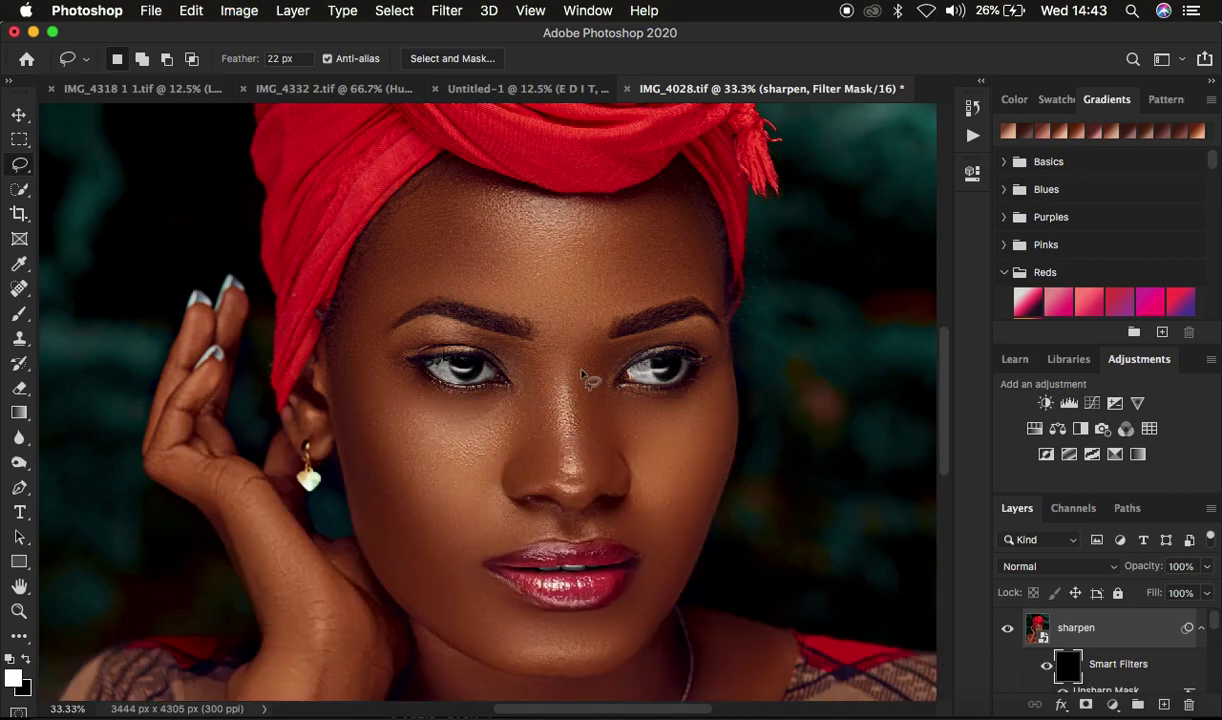
Paint white over both eyes on the filter mask with a 90 px soft round brush at 100% opacity to reveal the sharpening
click(20, 315)
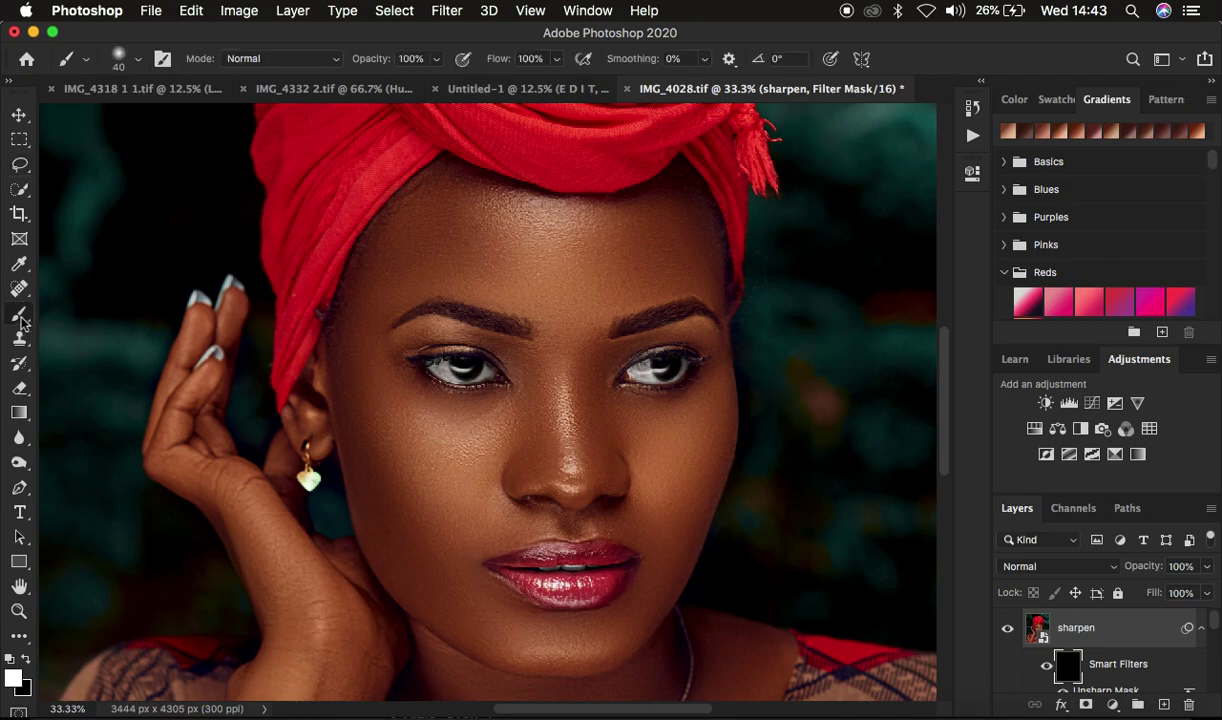
click(139, 59)
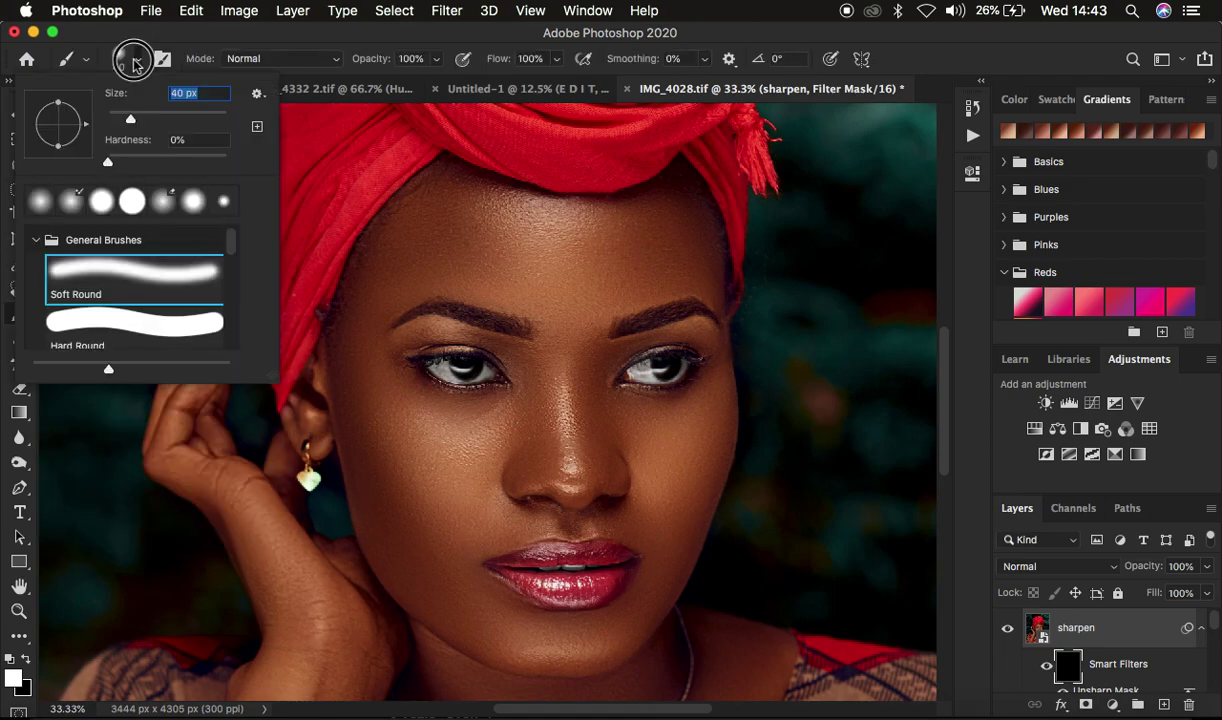
click(125, 60)
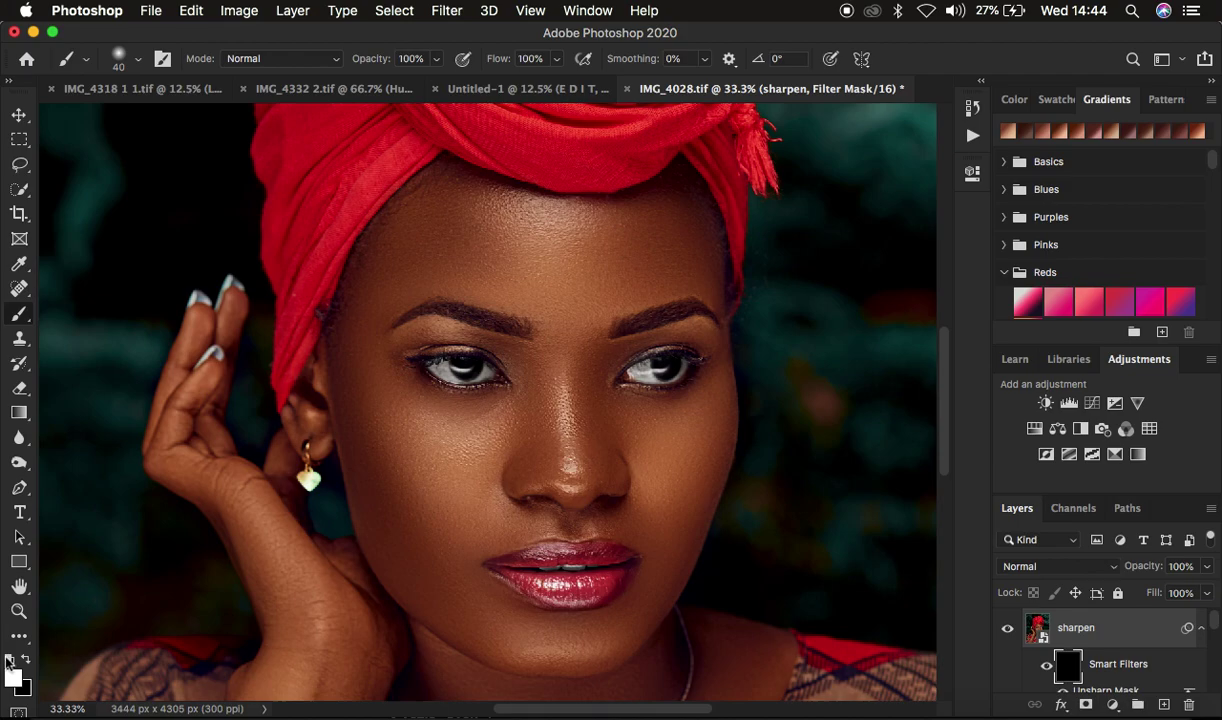
key(x)
key(x)
key(x)
key(x)
mouse_move(419, 346)
mouse_down()
mouse_move(495, 374)
mouse_move(433, 369)
mouse_move(493, 371)
mouse_move(437, 364)
mouse_move(490, 367)
mouse_move(450, 357)
mouse_up()
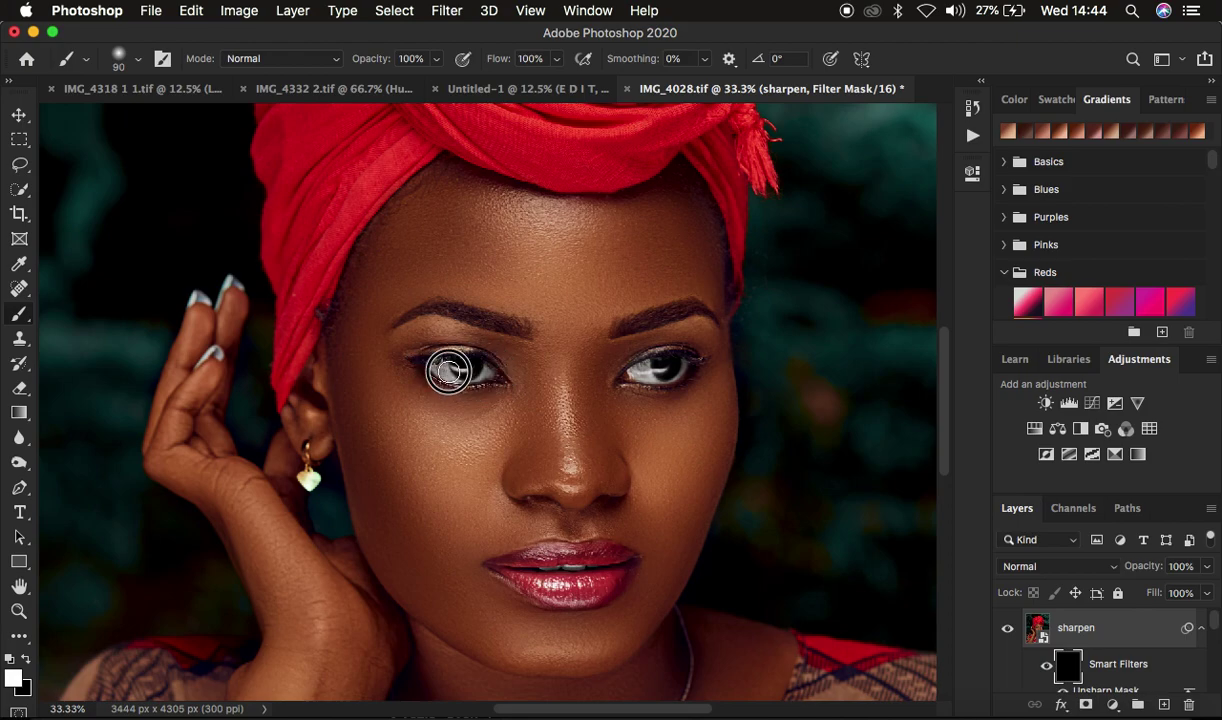
mouse_move(650, 360)
mouse_down()
mouse_move(666, 365)
mouse_move(636, 368)
mouse_move(690, 363)
mouse_move(655, 355)
mouse_move(658, 379)
mouse_move(687, 357)
mouse_move(641, 368)
mouse_move(693, 357)
mouse_move(637, 377)
mouse_move(690, 366)
mouse_move(668, 357)
mouse_up()
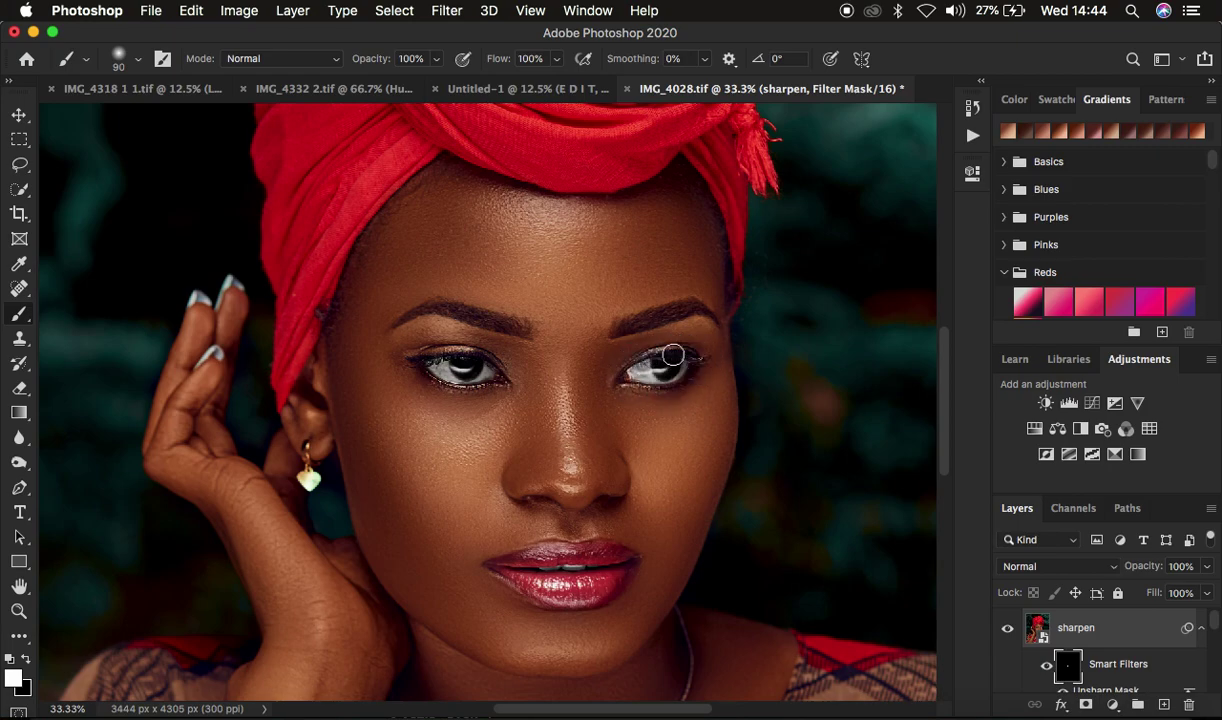
Hide the sharpen layer and examine both eyes up close to compare them without the masked sharpening
click(1010, 635)
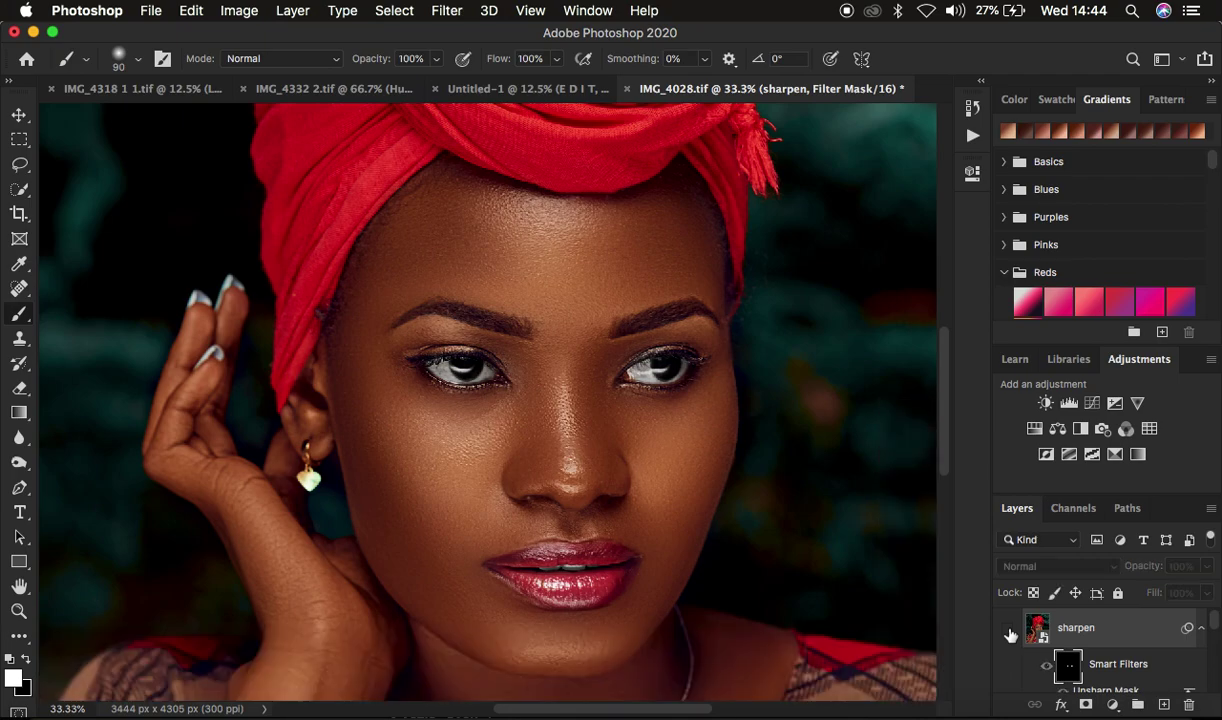
key(super+plus)
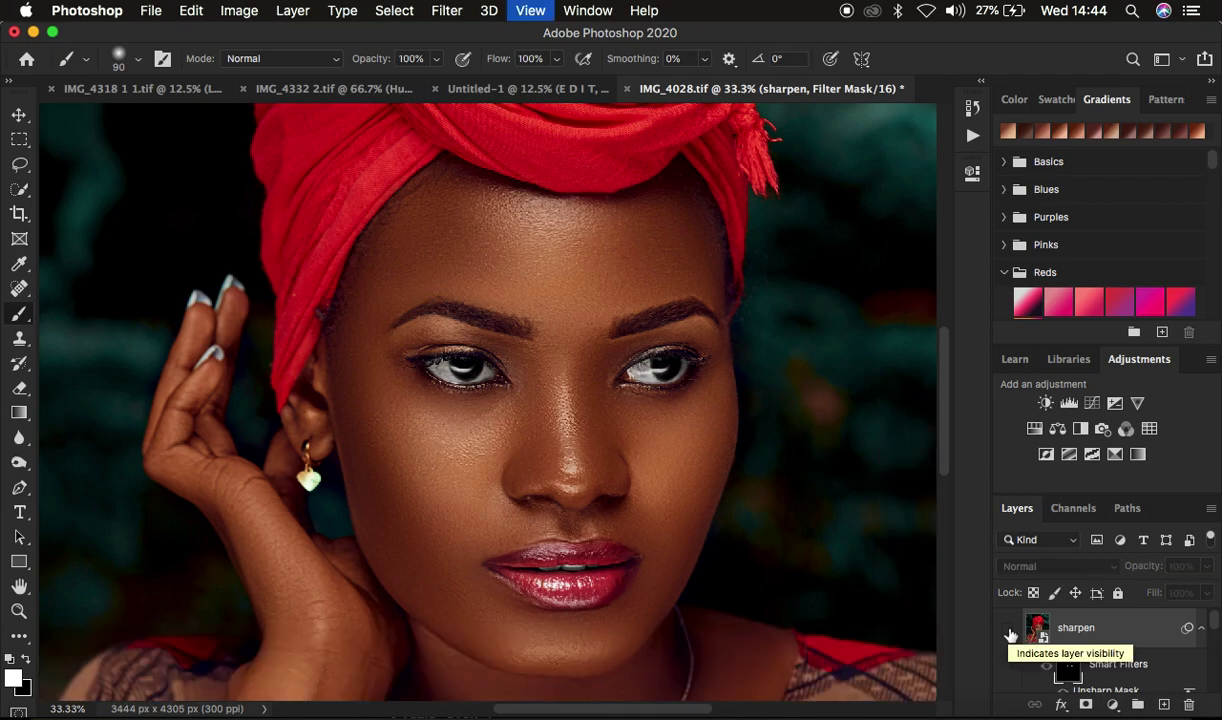
key(super+plus)
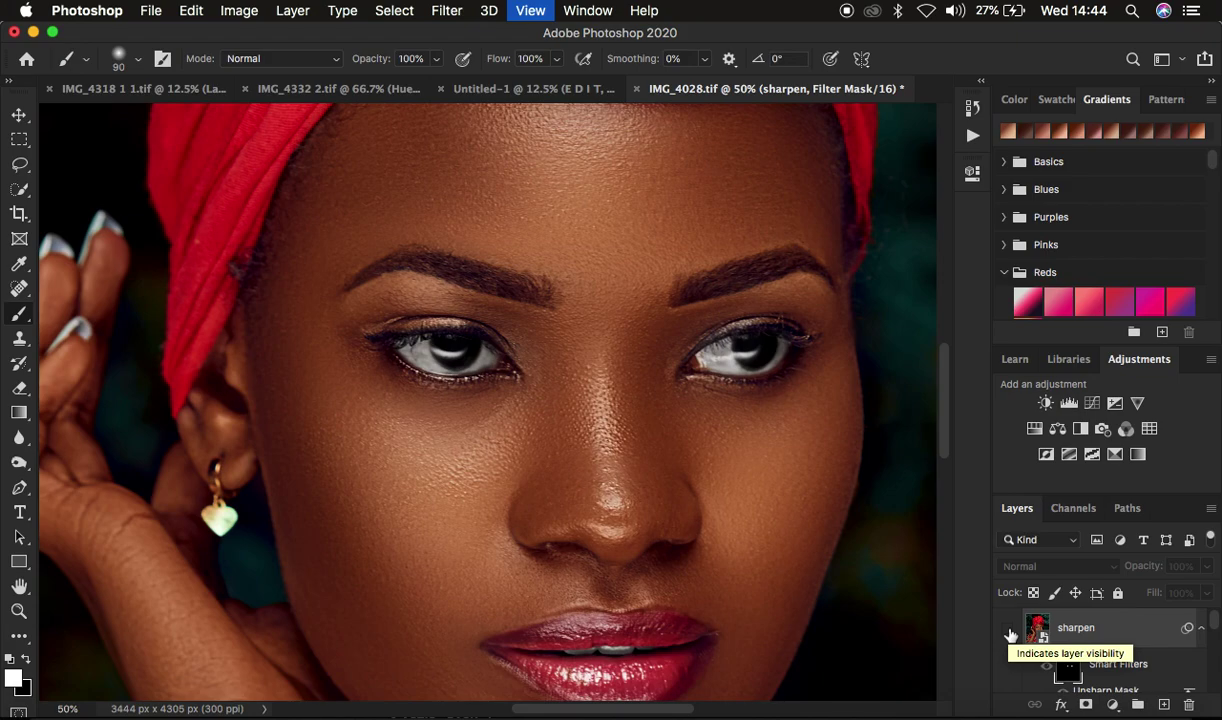
key(super+plus)
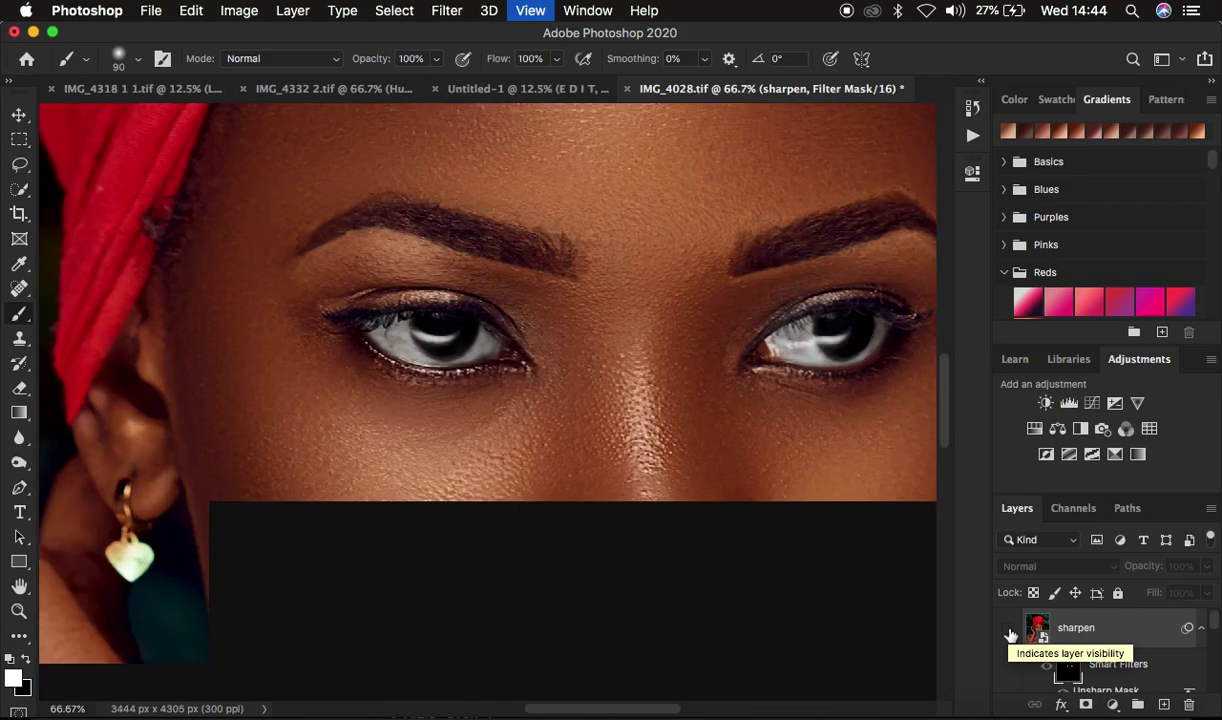